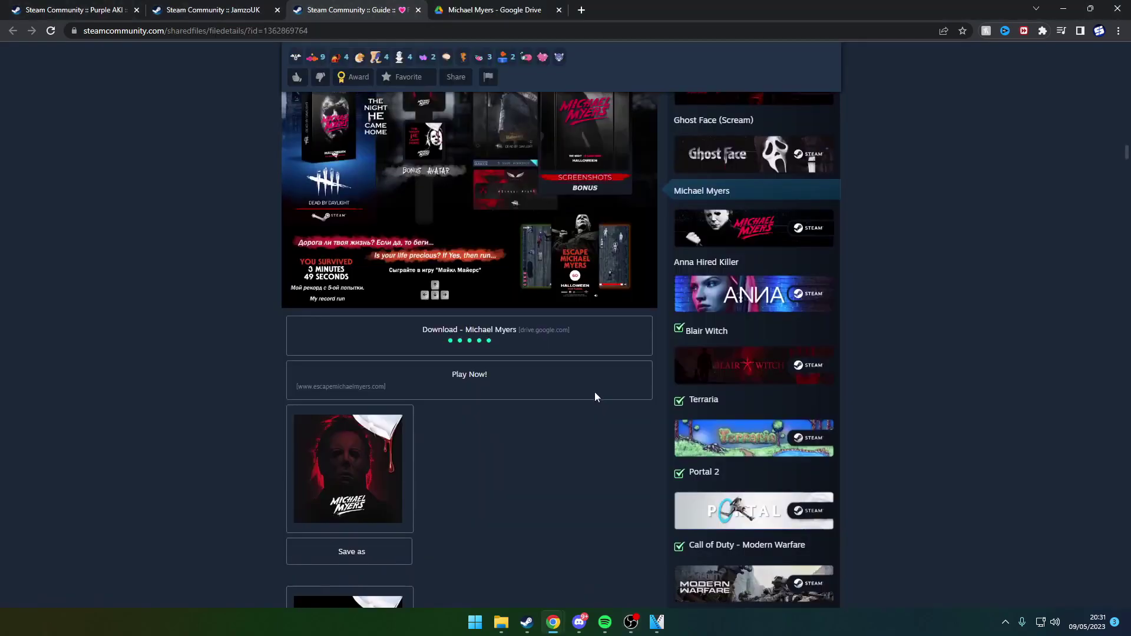
# - Preview michael-myers-(-dead-by-daylight-).gif in the Google Drive folder and download it
pyautogui.click(180, 10)
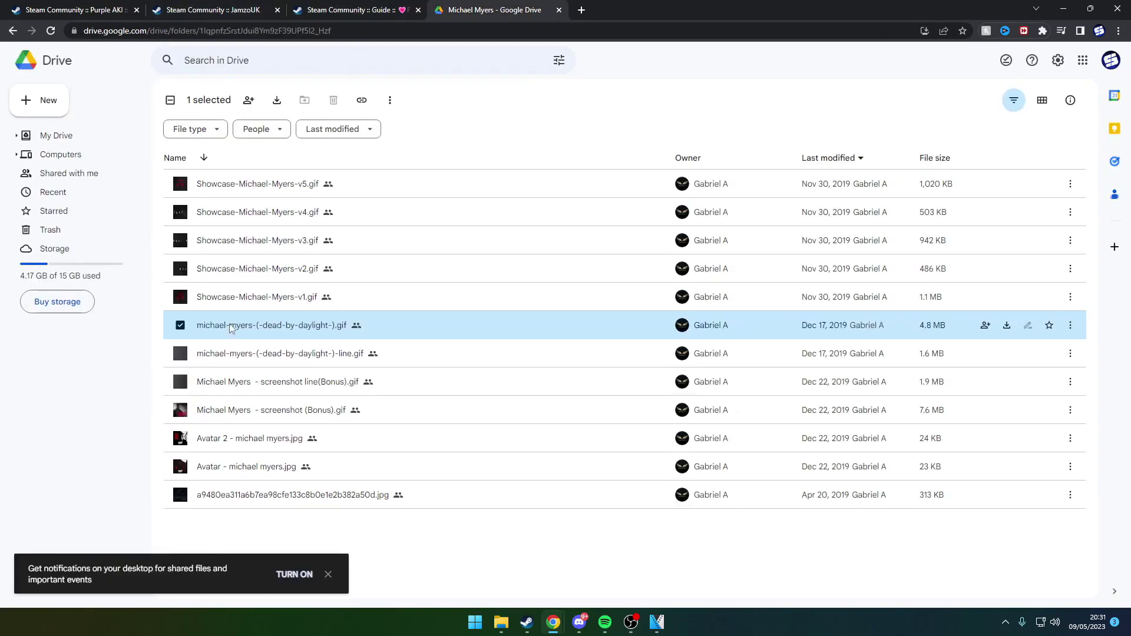
pyautogui.doubleClick(229, 325)
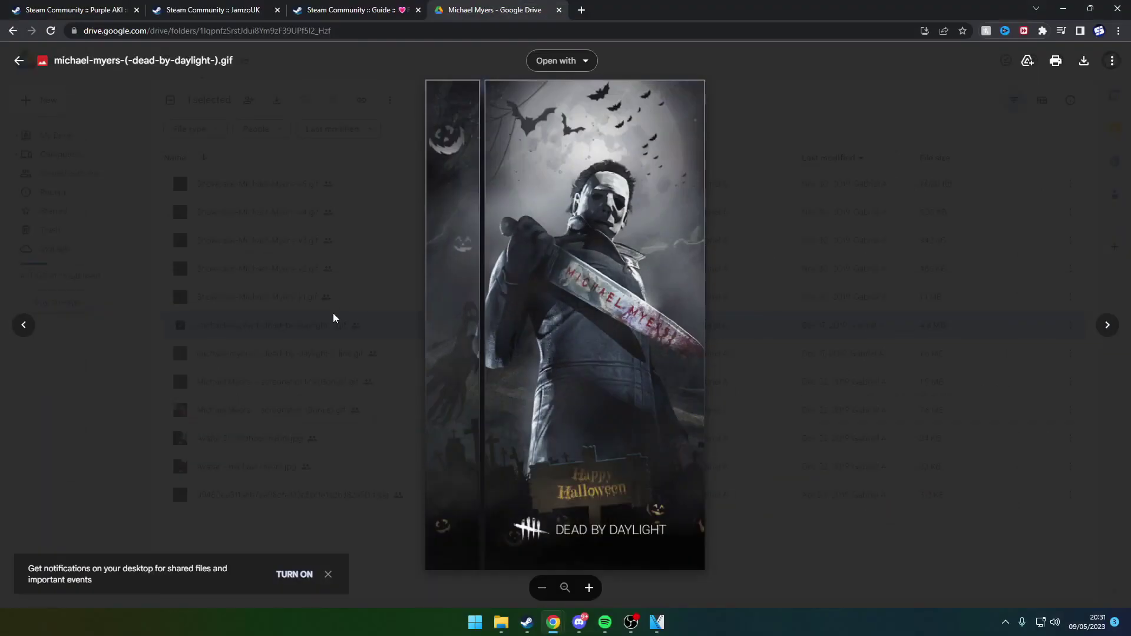
pyautogui.click(333, 312)
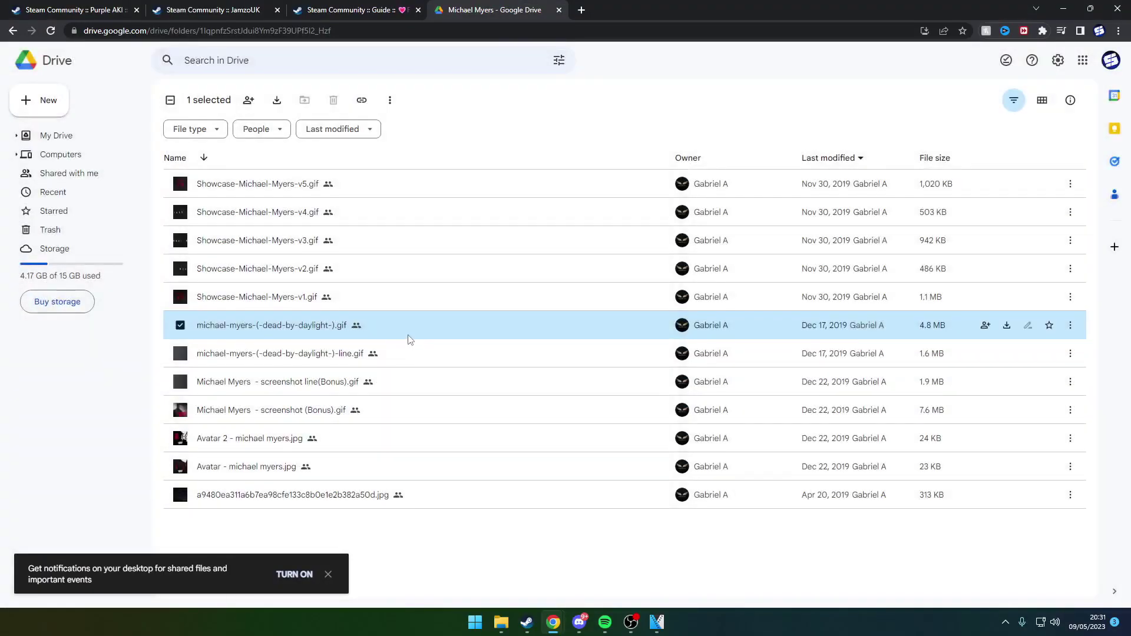
pyautogui.rightClick(413, 335)
pyautogui.click(469, 559)
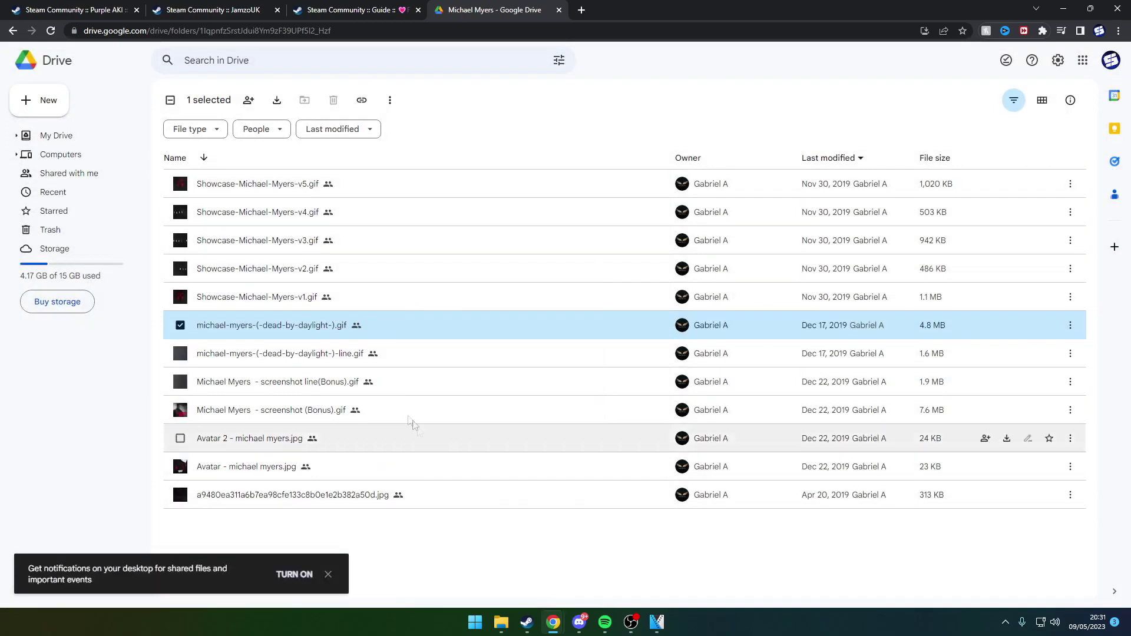
# - Show the downloaded GIF in its folder and open its properties to check the file size
pyautogui.click(126, 592)
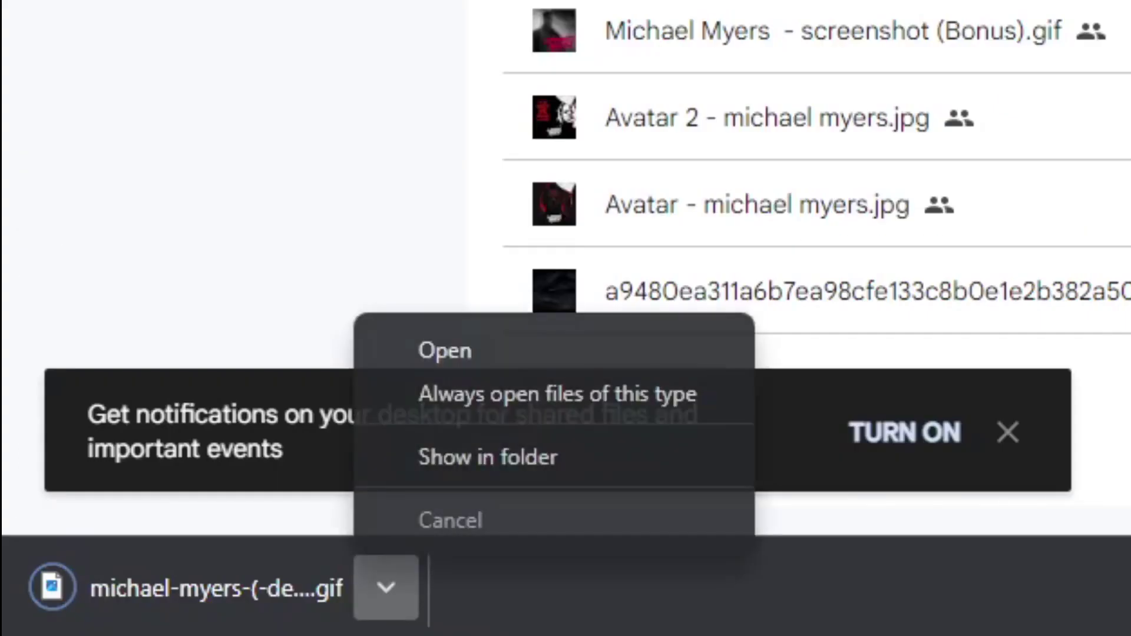
pyautogui.click(535, 463)
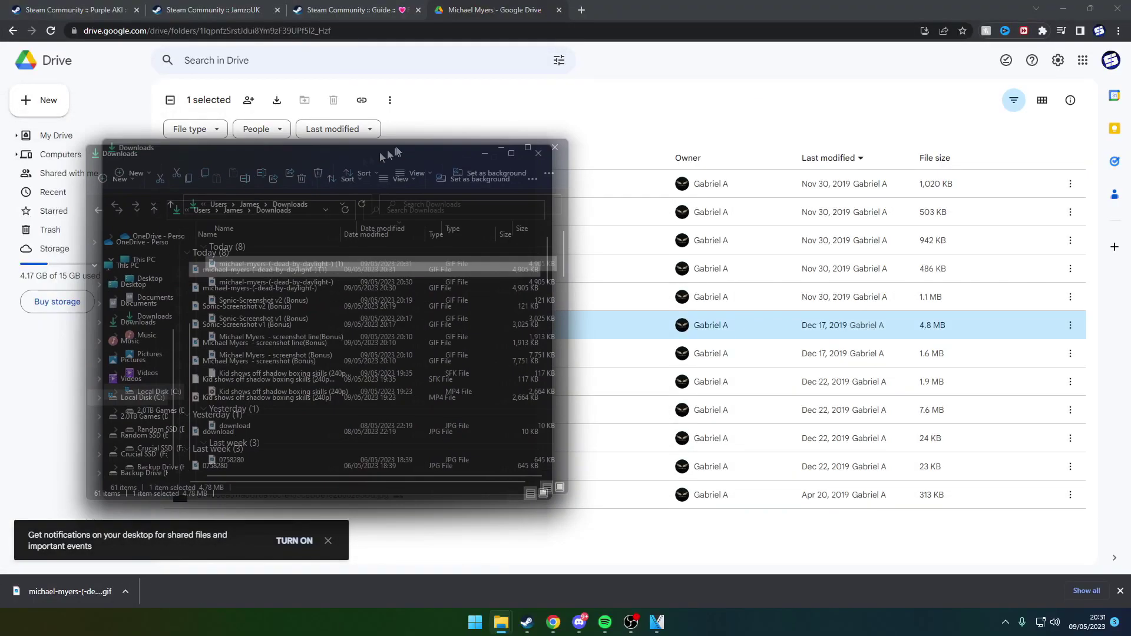
pyautogui.rightClick(306, 258)
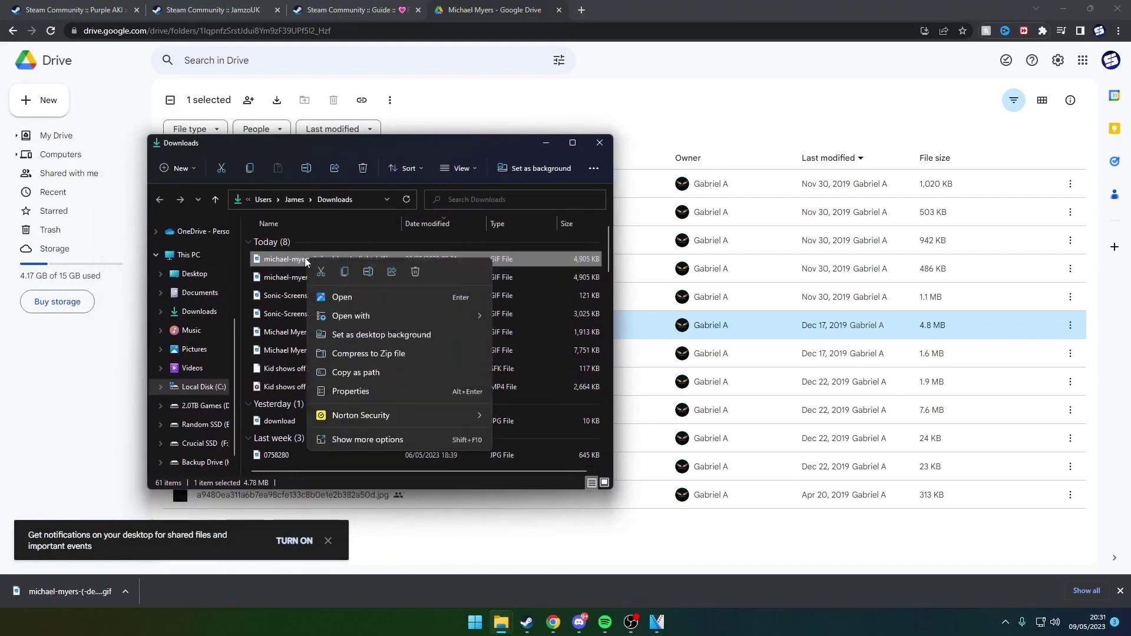
pyautogui.click(383, 392)
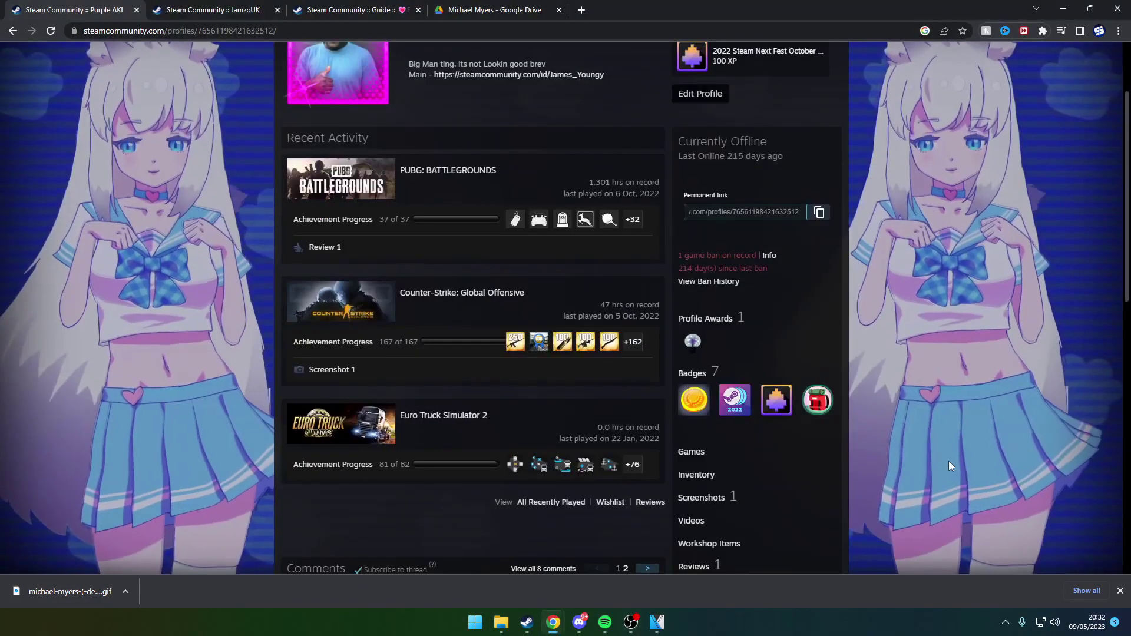
# - Start a Not Game Specific artwork upload from the Steam profile with michael-myers-(-dead-by-daylight-) (1) as the artwork file
pyautogui.scroll(-1, 898, 485)
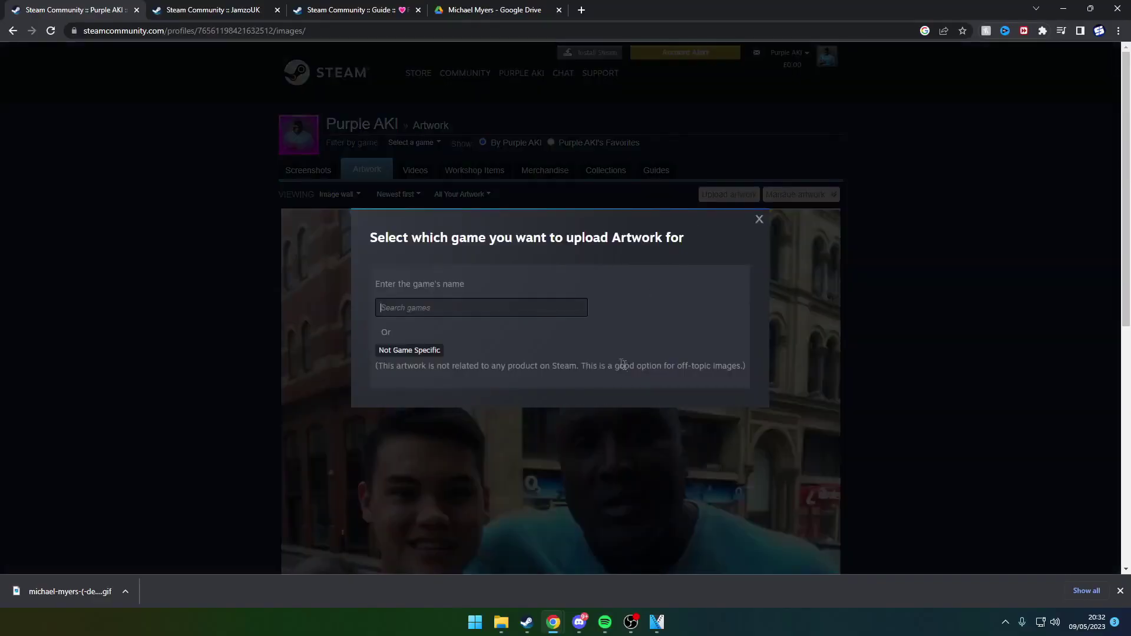
pyautogui.click(424, 355)
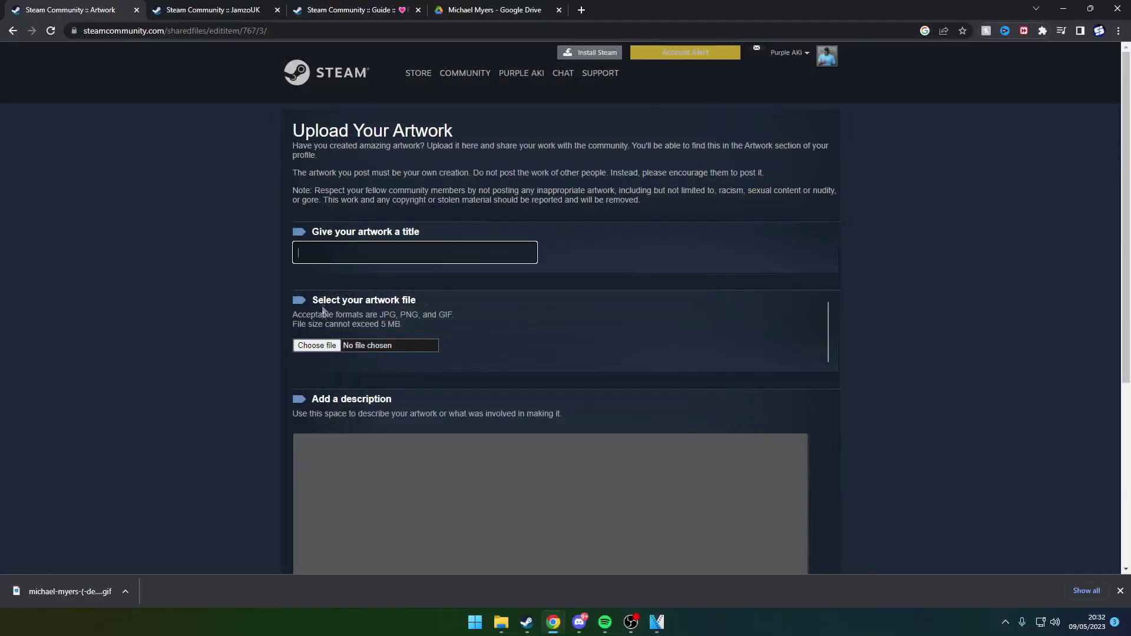
pyautogui.click(324, 345)
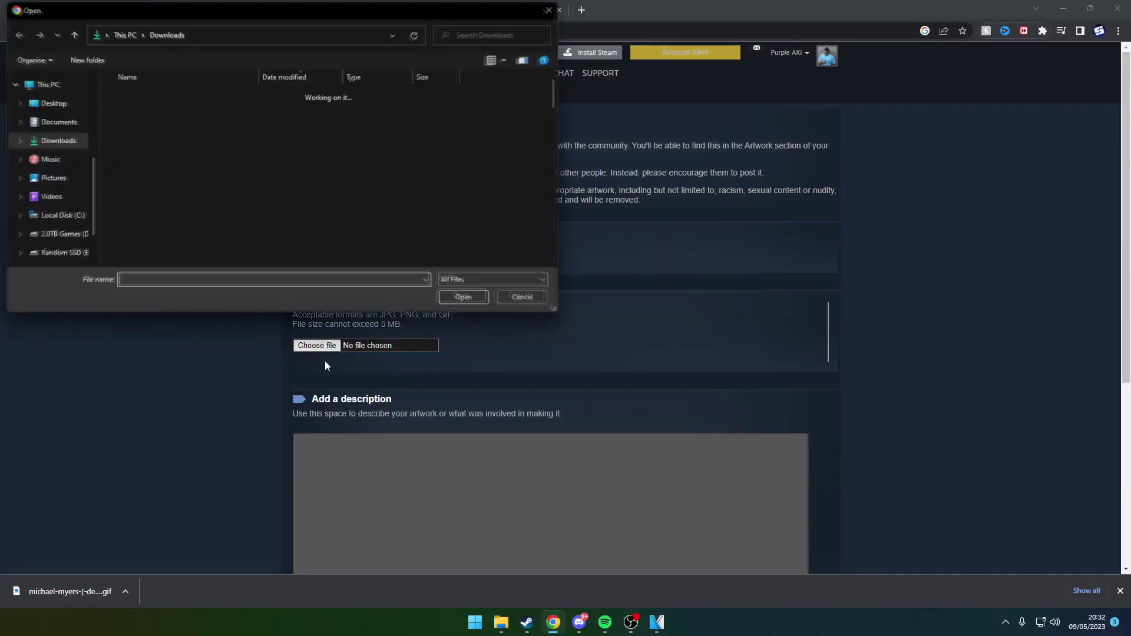
pyautogui.click(273, 116)
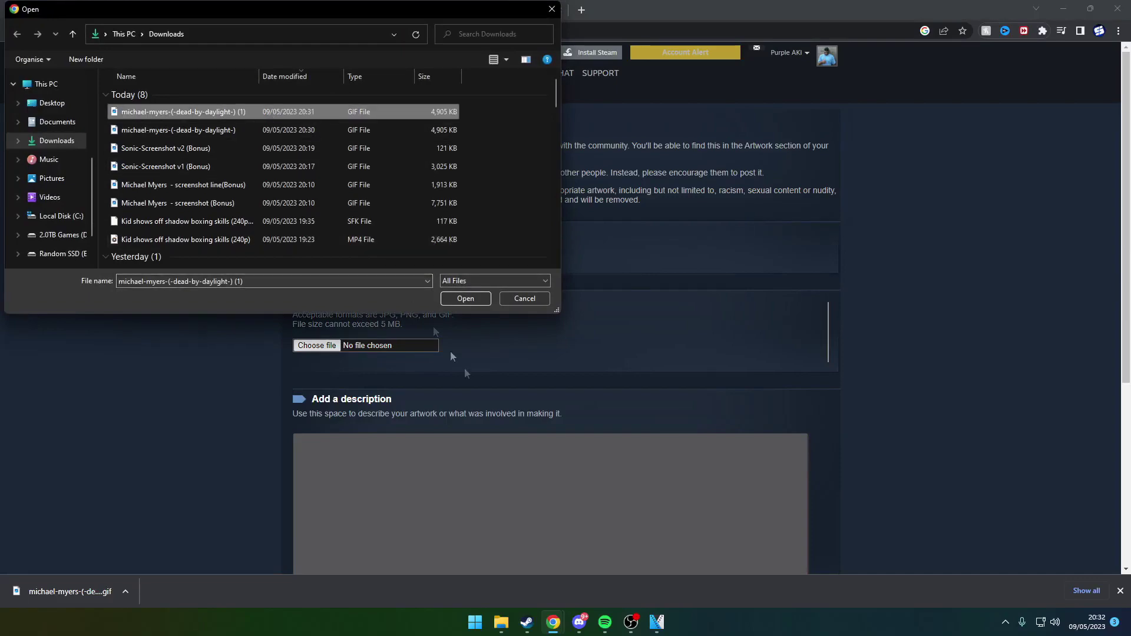
pyautogui.click(462, 300)
# - Title the artwork "Myers" and certify that it is self-created
pyautogui.click(332, 256)
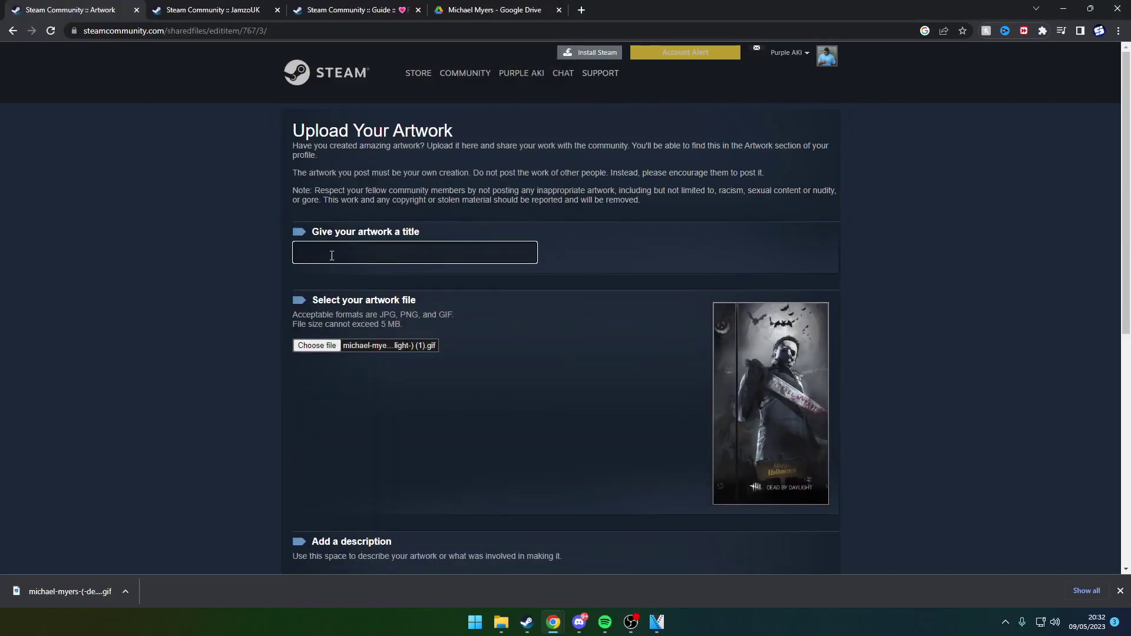
pyautogui.write('Mi')
pyautogui.write('yers')
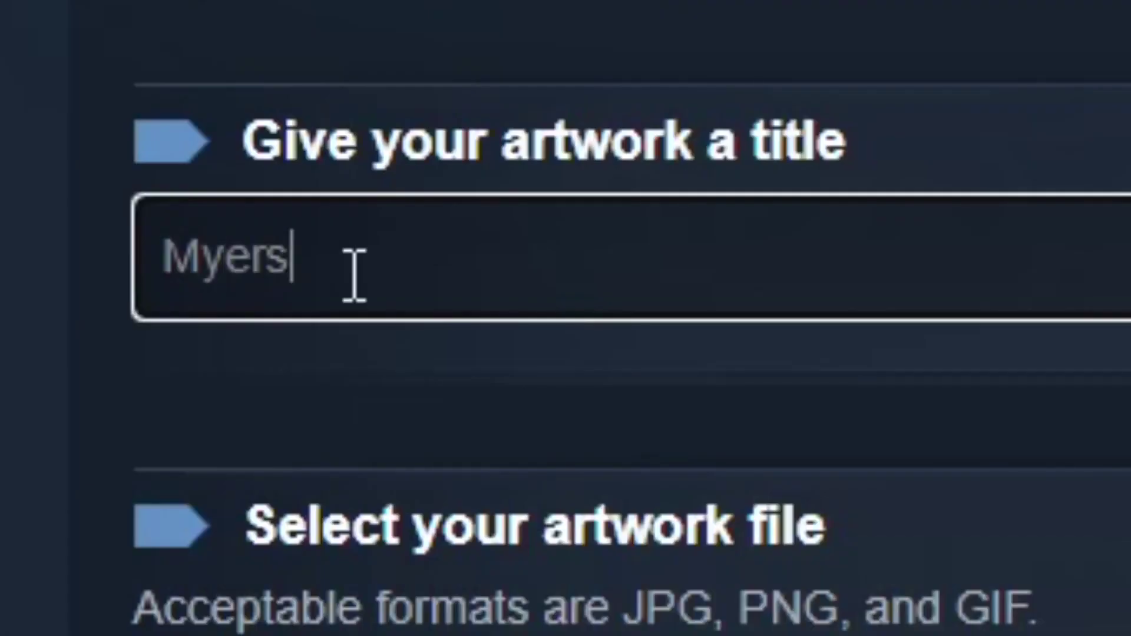
pyautogui.scroll(-7, 324, 320)
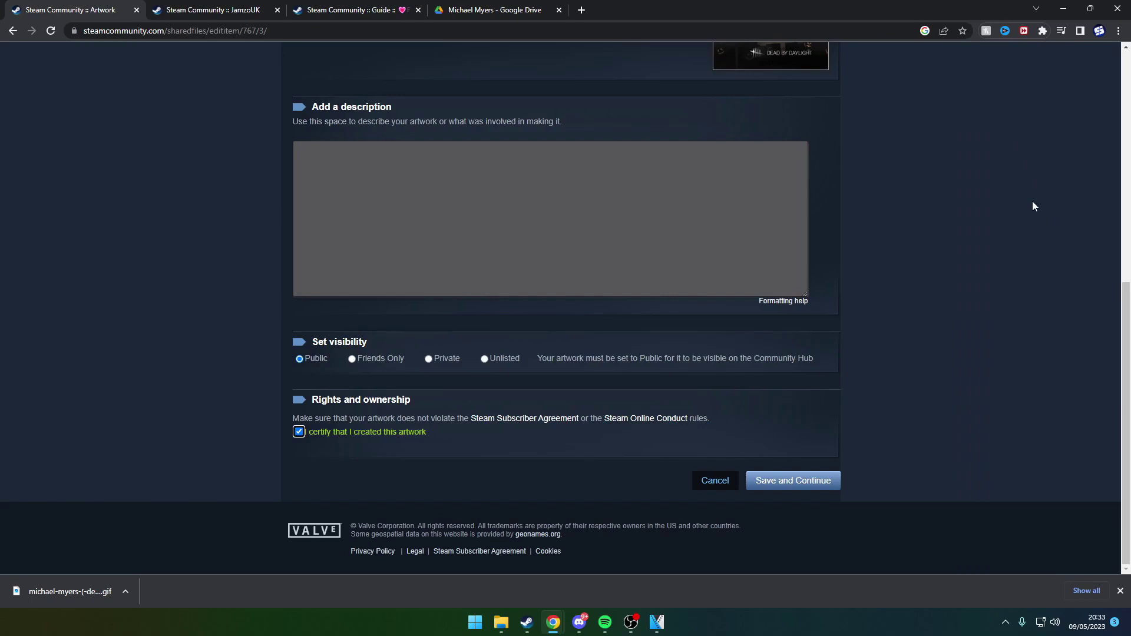
# - Run document.getElementsByName("image_width")[0].value = 1000; document.getElementsByName("image_height")[0].value = 1; in the browser's developer console on the upload page
pyautogui.press('F12')
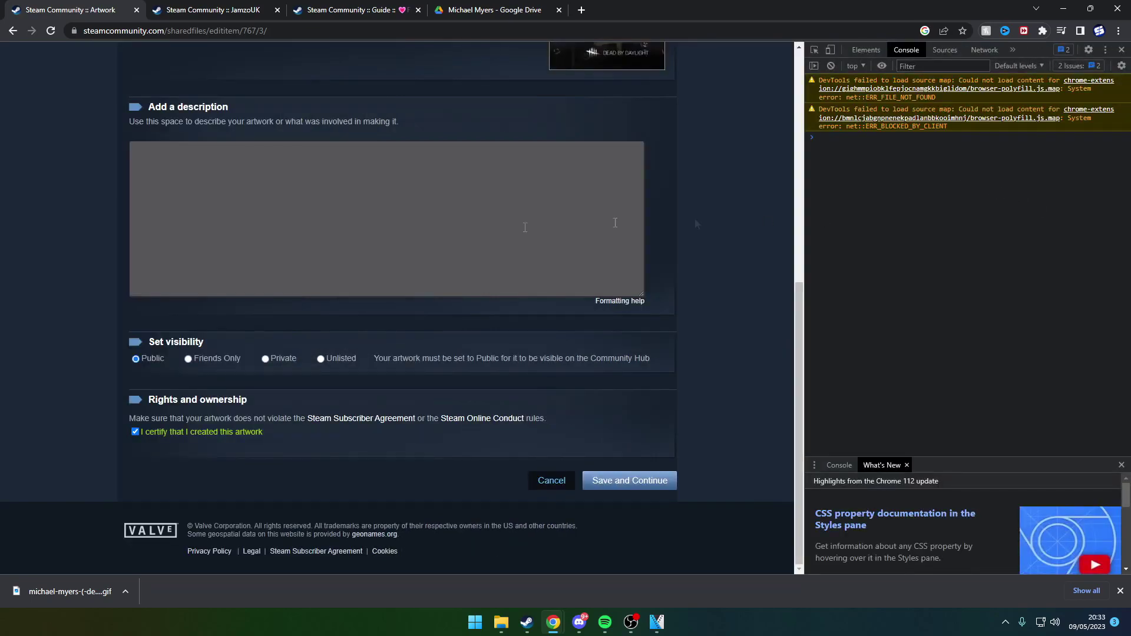
pyautogui.click(799, 185)
pyautogui.write('document.getElementsByName("image_width")[0].value = 1000; document.getElementsByName("image_height")[0].value = 1;')
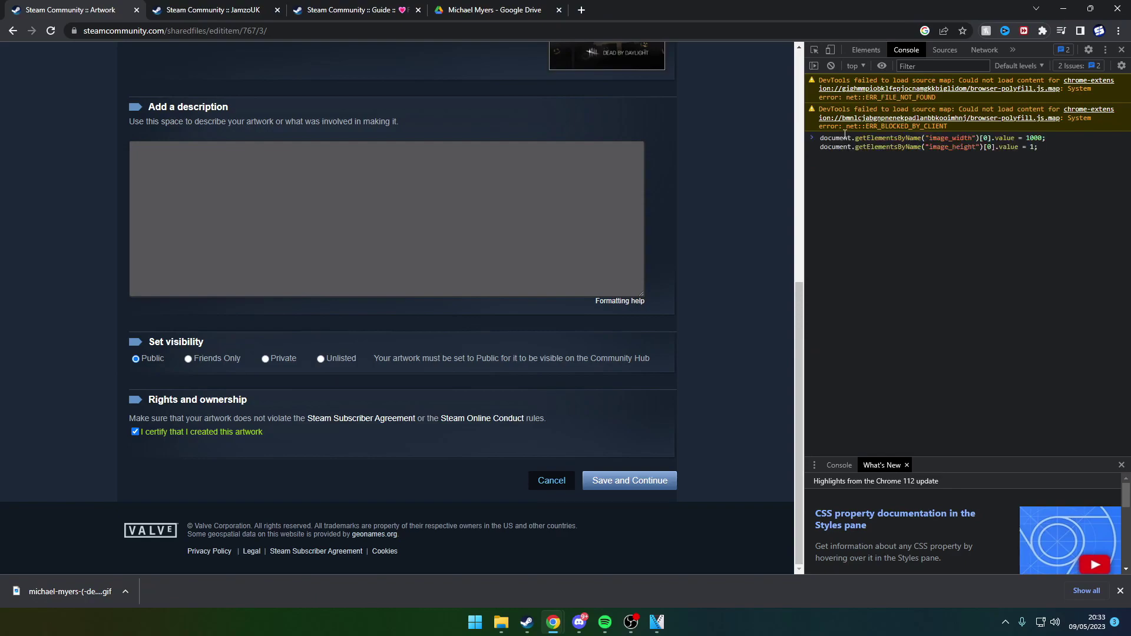
pyautogui.press('Return')
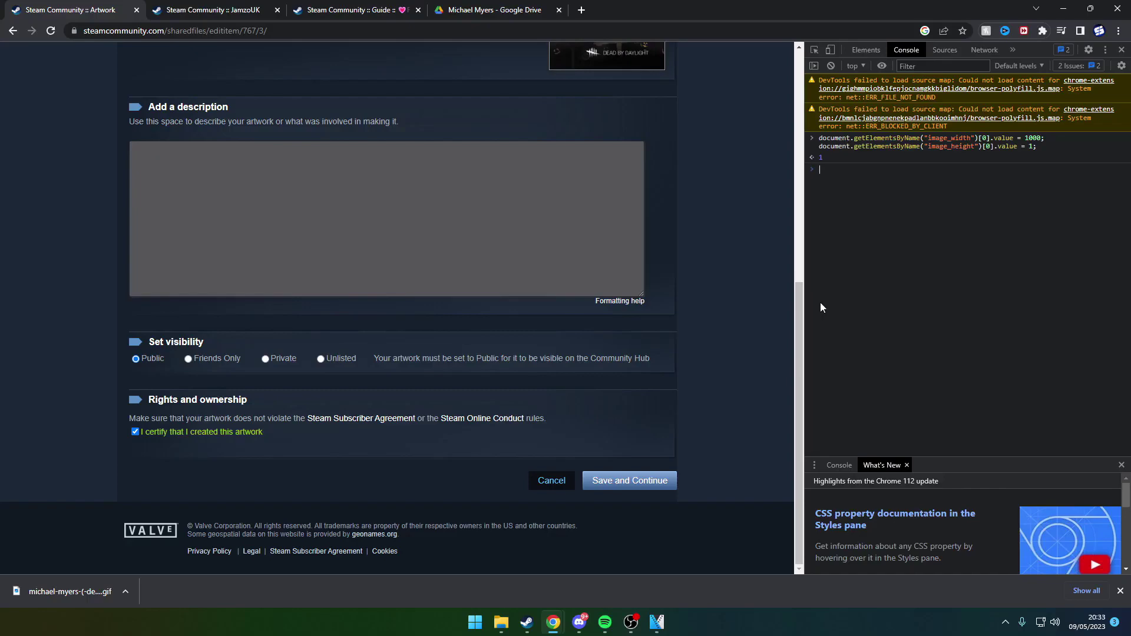
pyautogui.click(1121, 51)
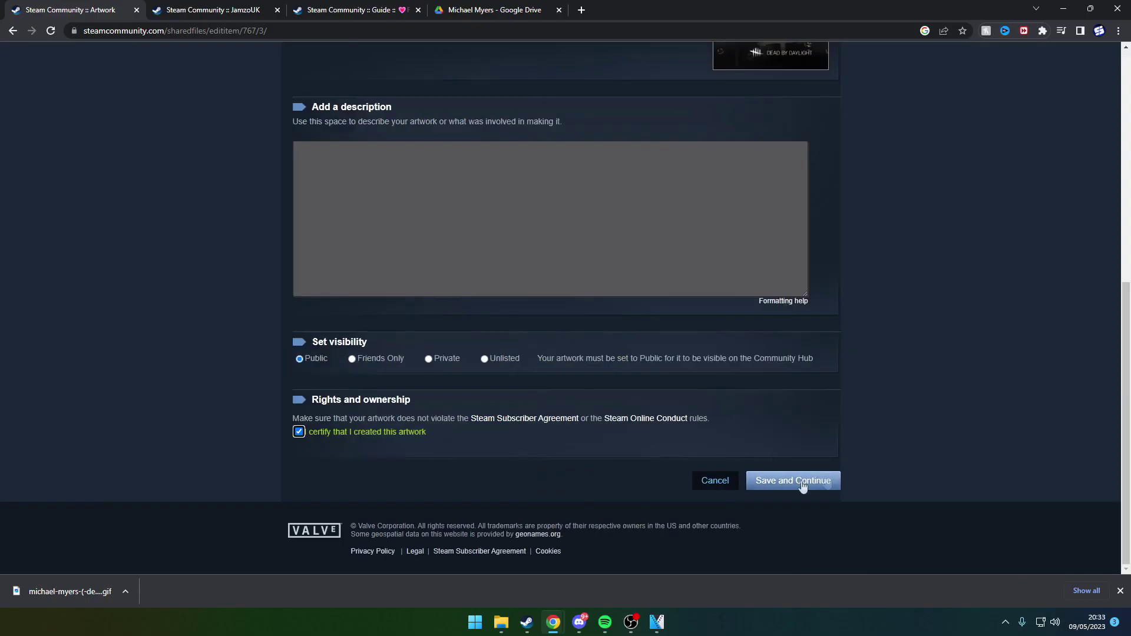
# - Save the Myers artwork, read the content-check notice and return to the profile page
pyautogui.click(828, 480)
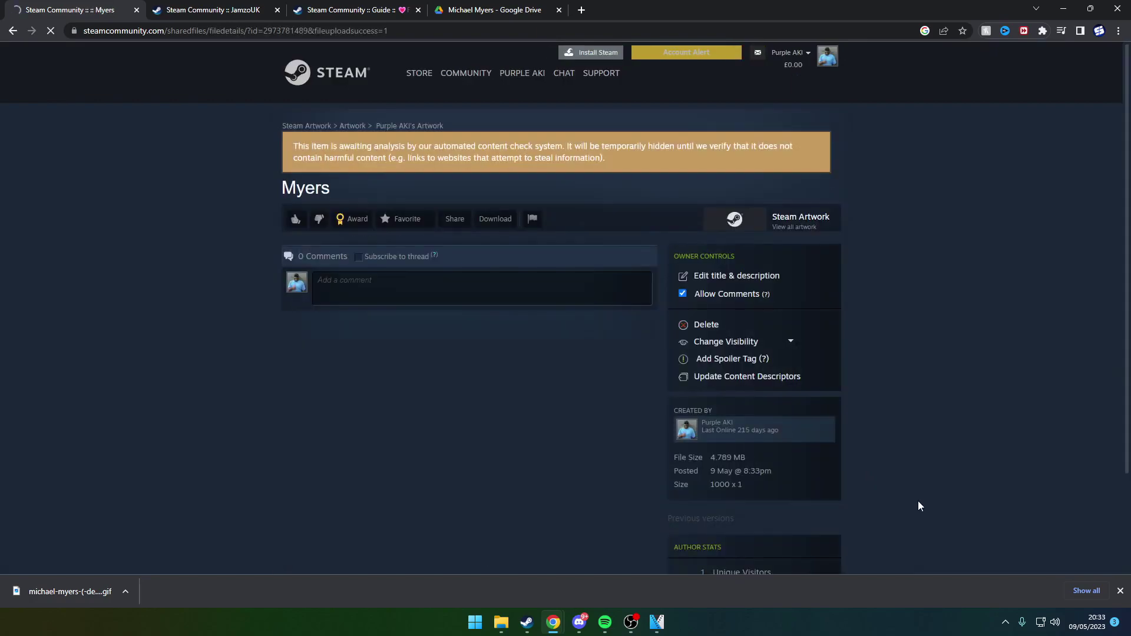
pyautogui.moveTo(524, 146); pyautogui.dragTo(331, 147)
pyautogui.click(559, 163)
pyautogui.click(828, 63)
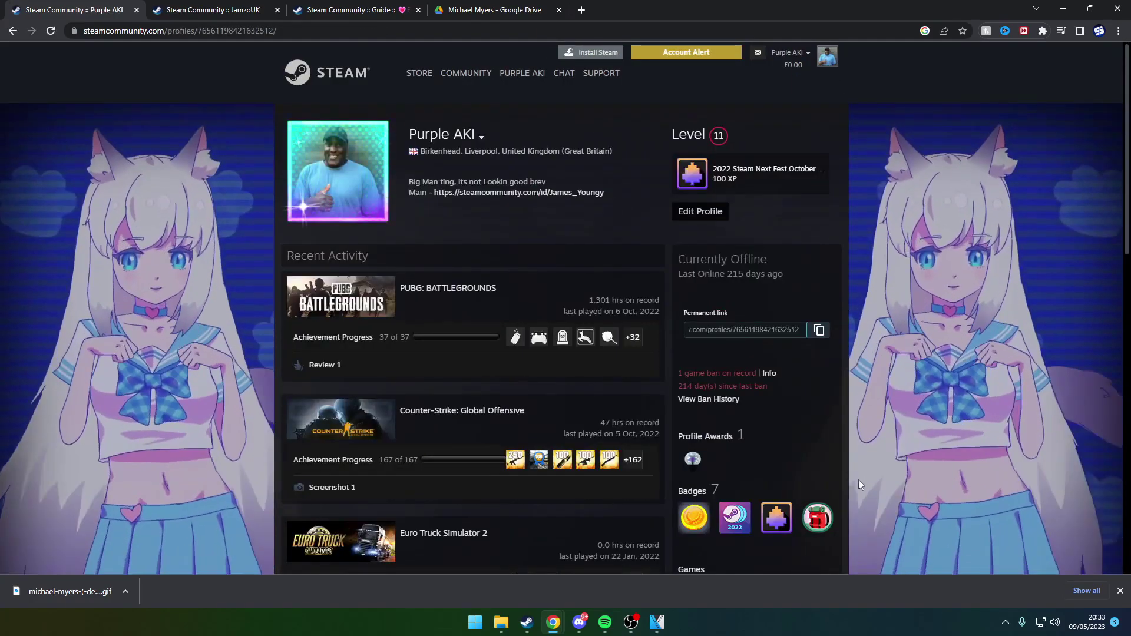
# - Download michael-myers-(-dead-by-daylight-)-line.gif from the Google Drive folder
pyautogui.click(475, 10)
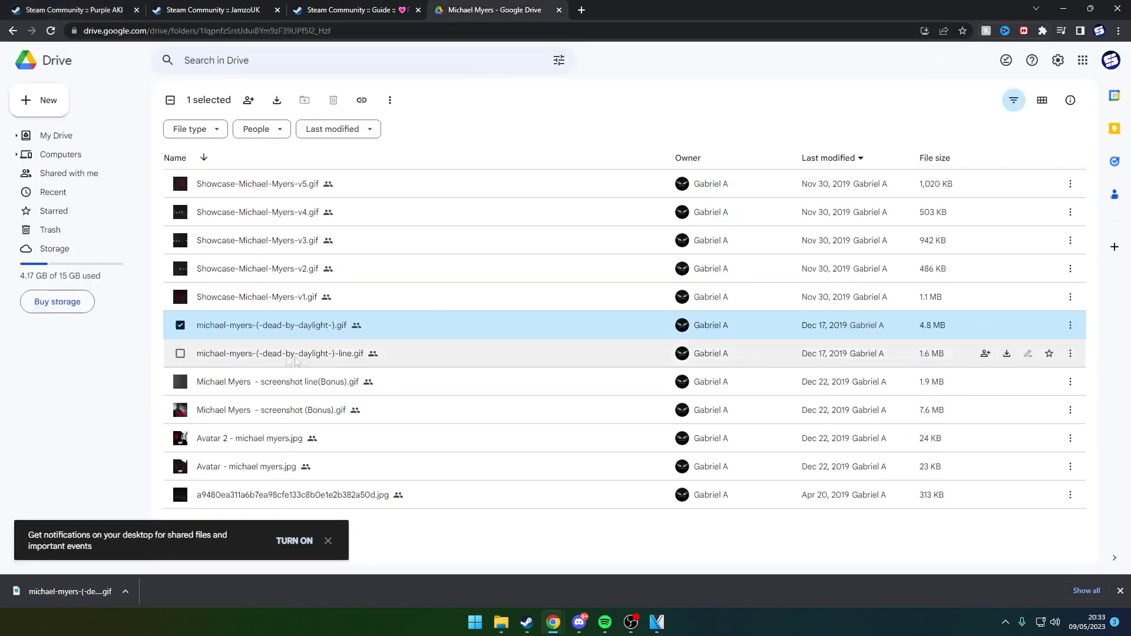
pyautogui.click(339, 363)
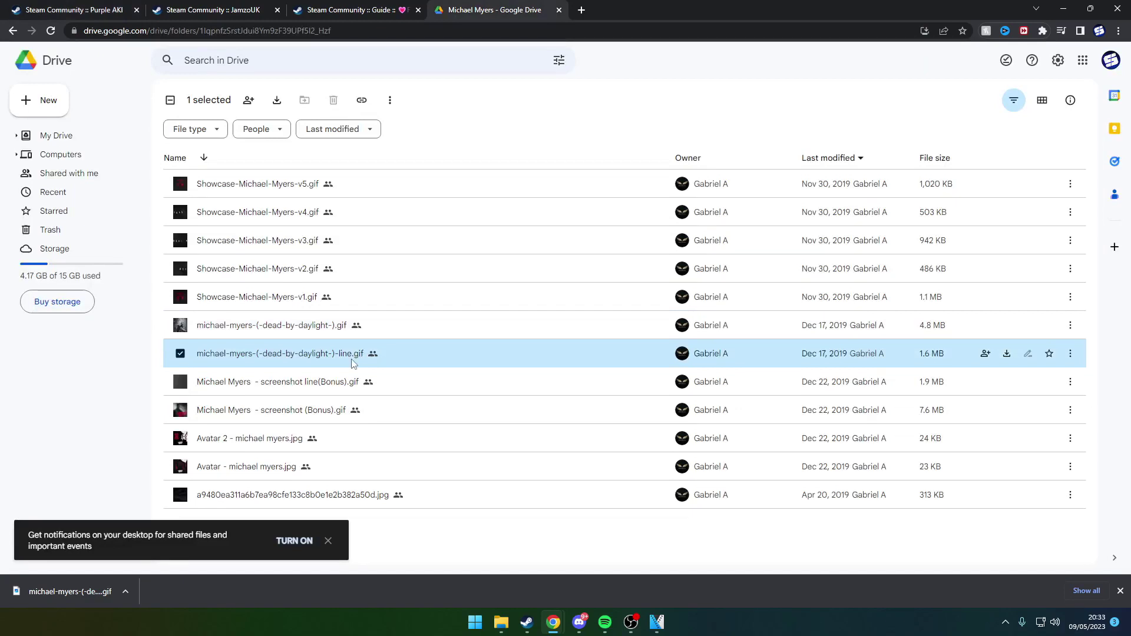
pyautogui.rightClick(340, 359)
pyautogui.click(400, 534)
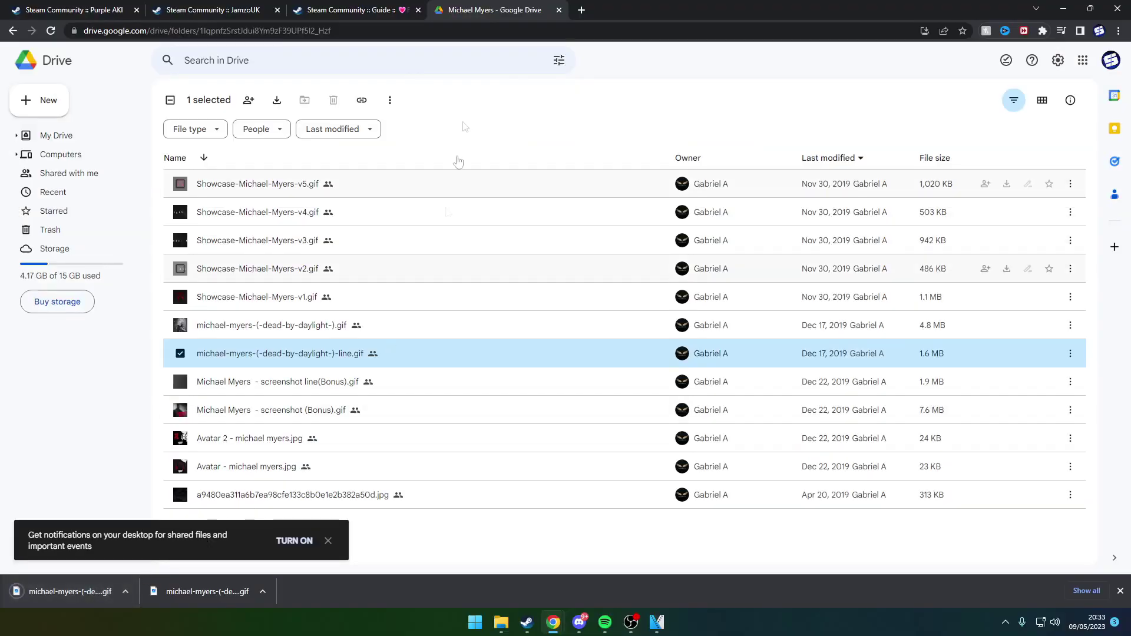
# - Prepare another Not Game Specific artwork upload with michael-myers-(-dead-by-daylight-)-line.gif, titled "." and certified as self-created
pyautogui.click(211, 10)
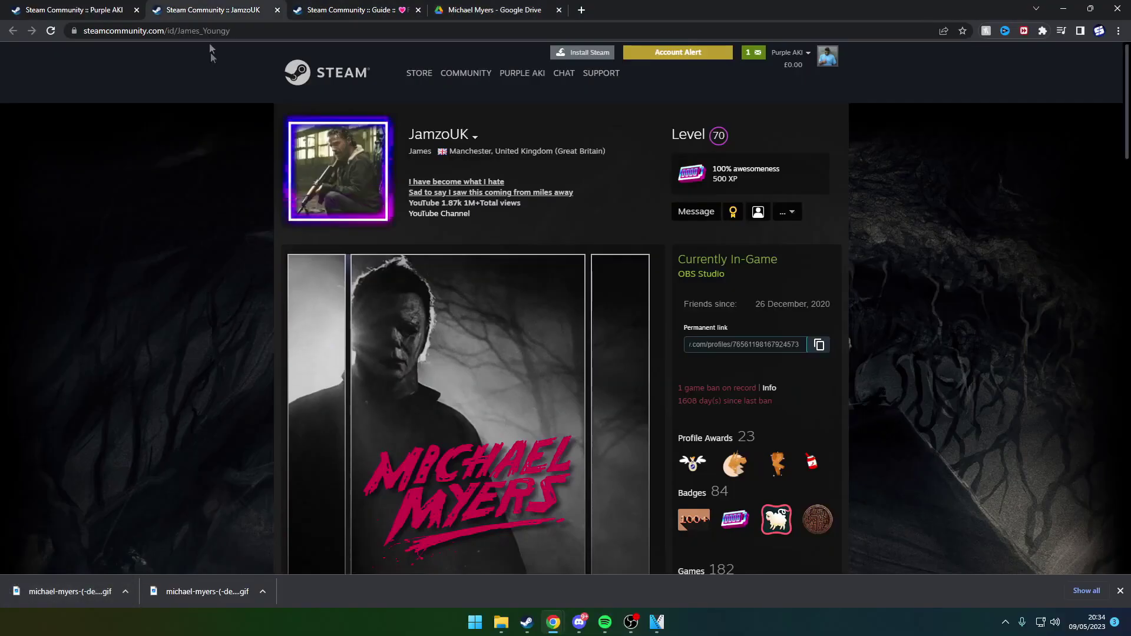
pyautogui.click(96, 9)
pyautogui.scroll(-7, 690, 361)
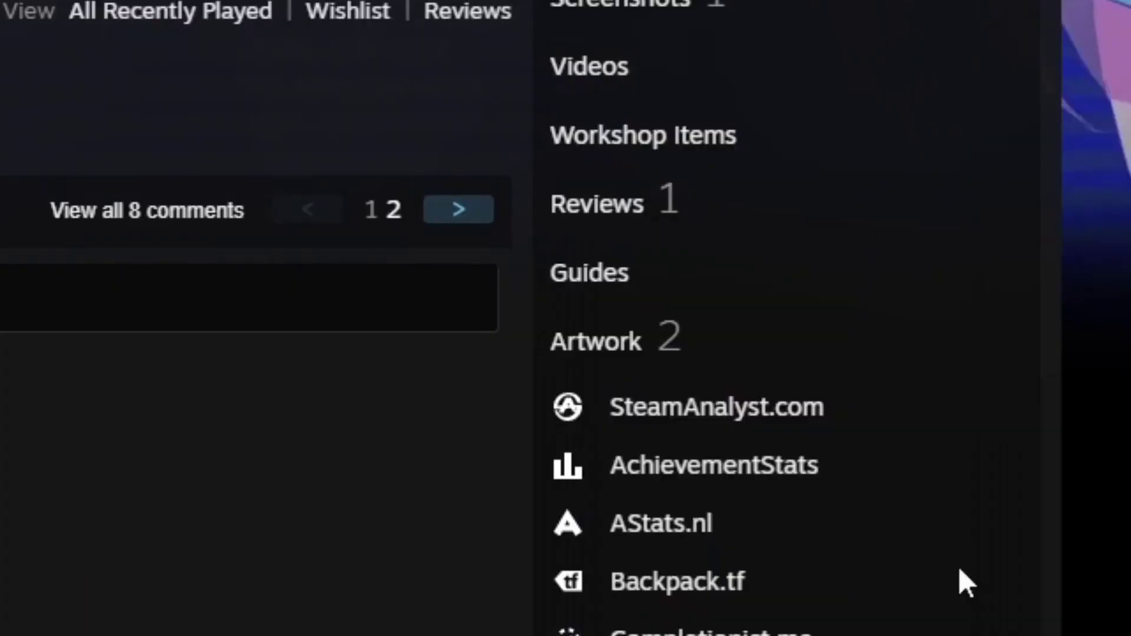
pyautogui.click(693, 286)
pyautogui.click(726, 194)
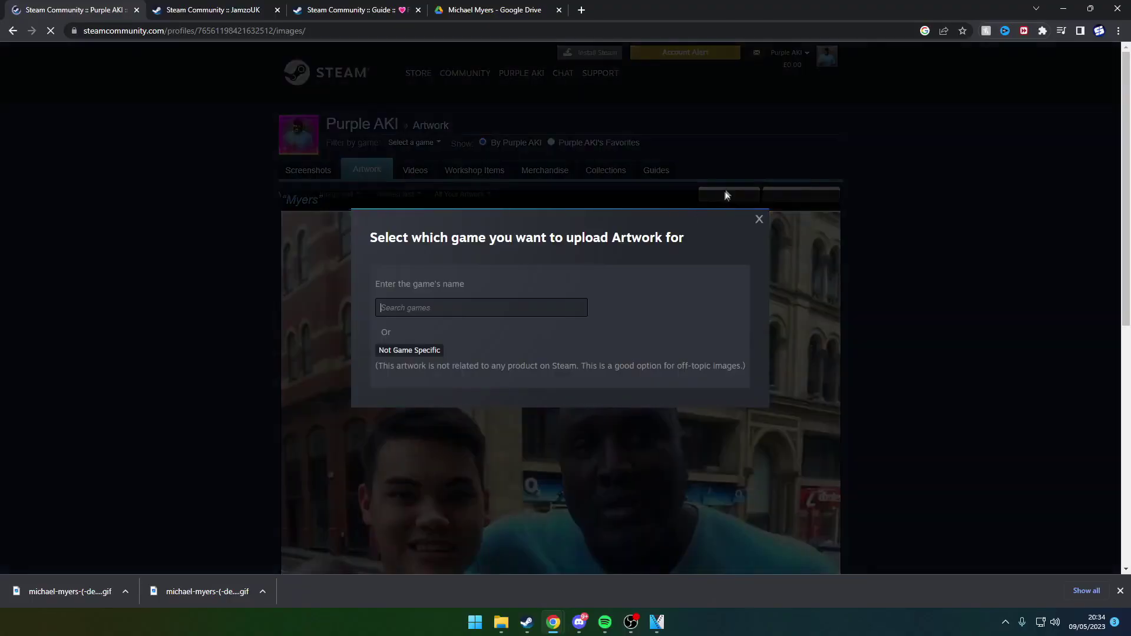
pyautogui.click(398, 352)
pyautogui.click(321, 346)
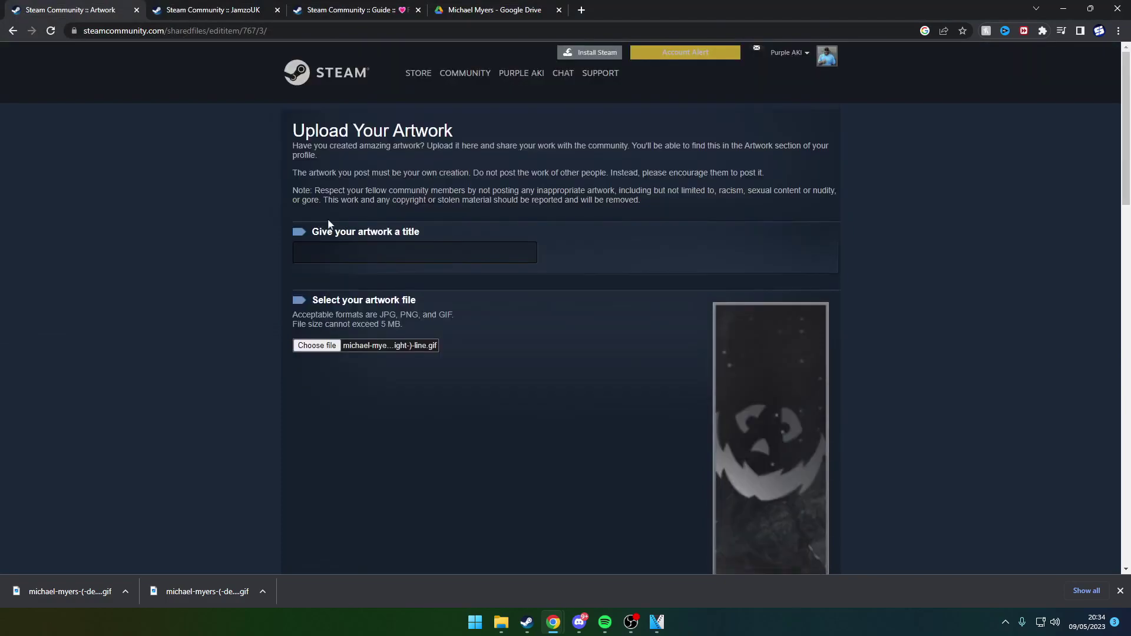
pyautogui.click(333, 250)
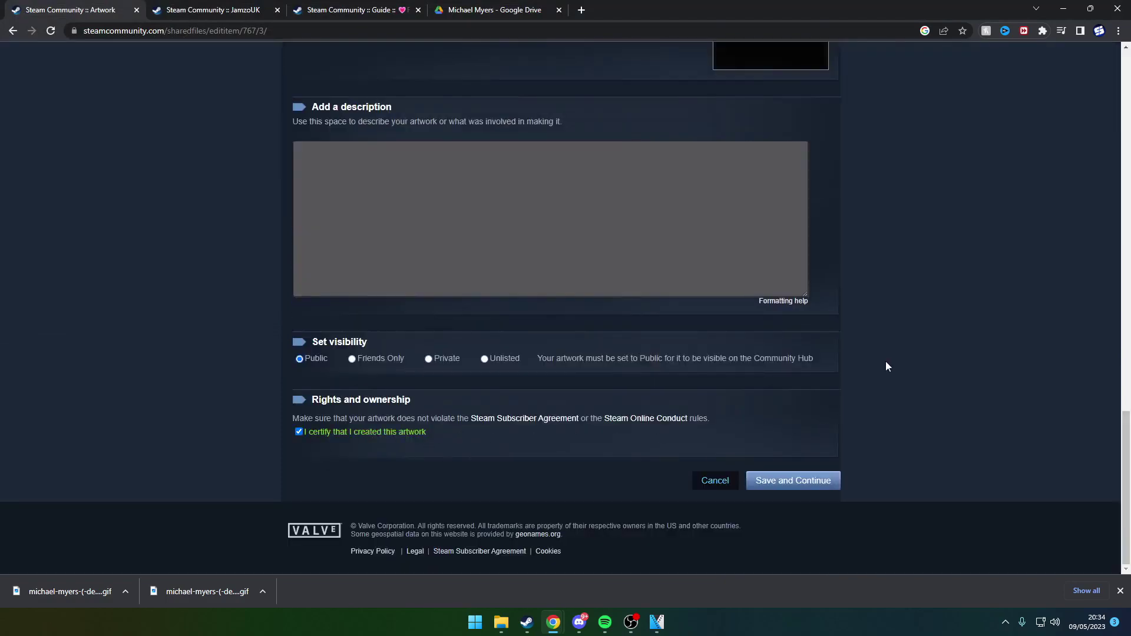
# - Set the form's image_width value to 1000 and image_height value to 1 through the developer console, and save the line artwork
pyautogui.press('F12')
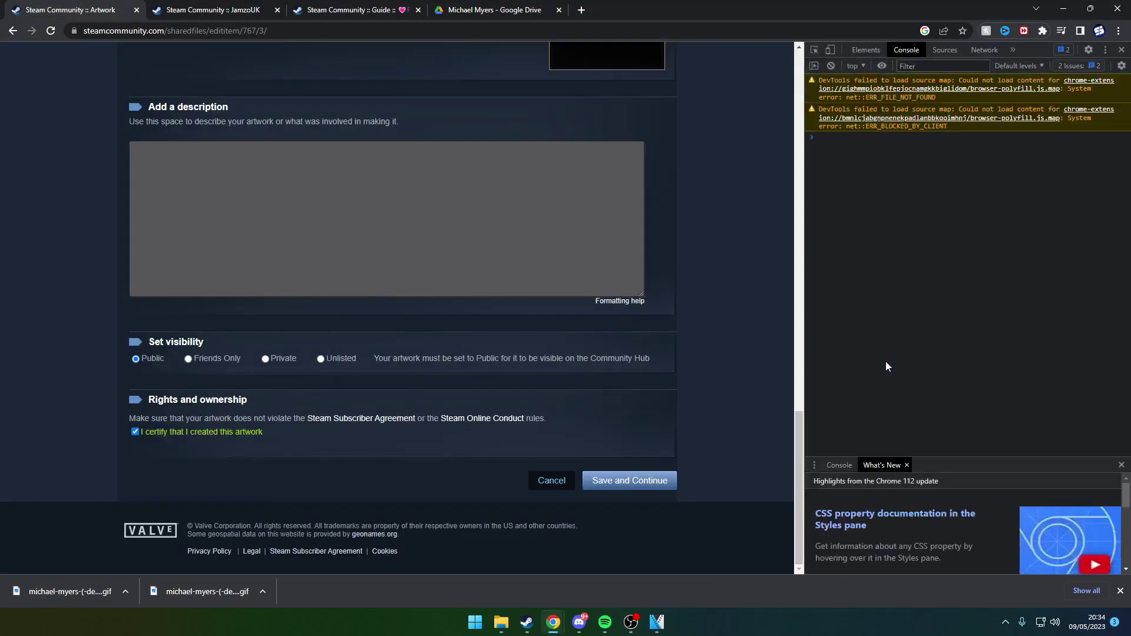
pyautogui.write('document.getElementsByName("image_width")[0].value = 1000; document.getElementsByName("image_height")[0].value = 1;')
pyautogui.press('Return')
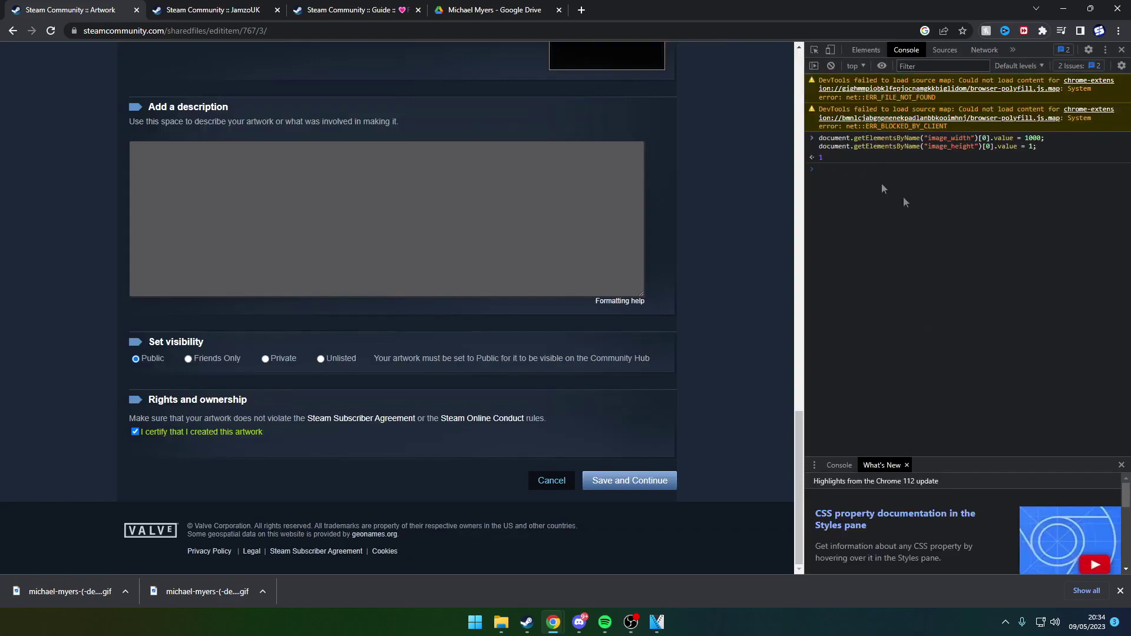
pyautogui.click(1121, 51)
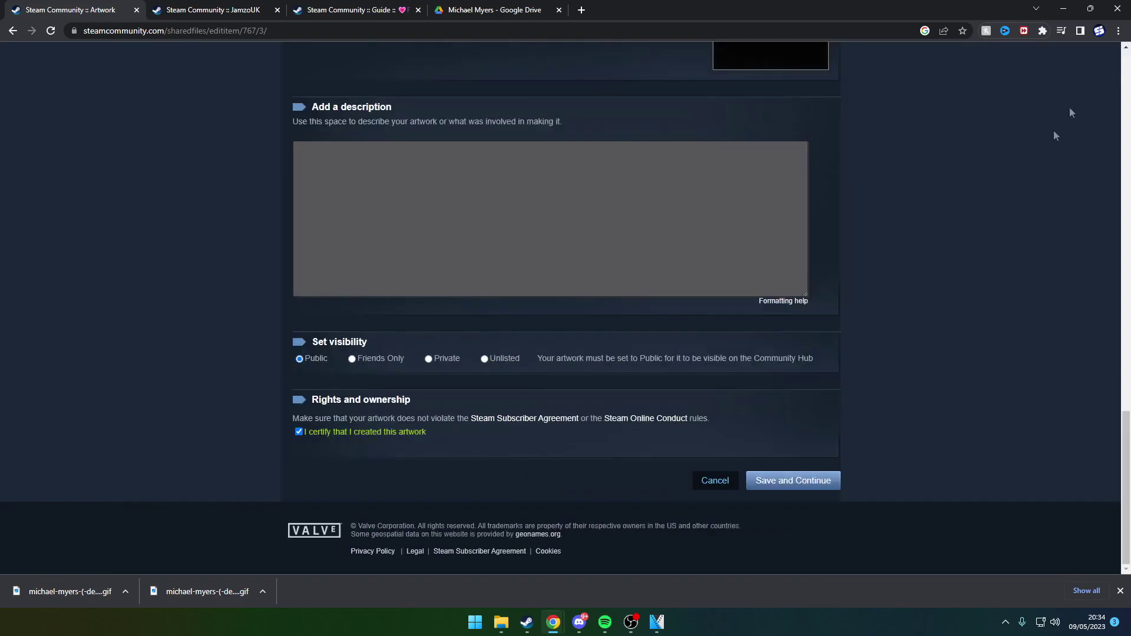
pyautogui.click(839, 480)
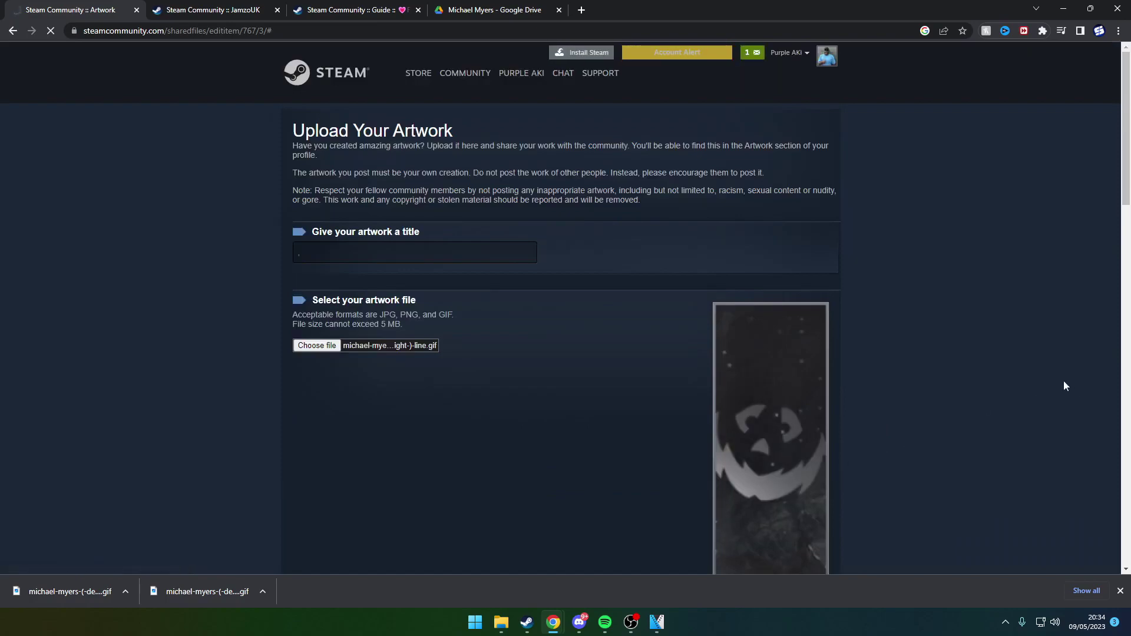
# - Return to the profile page and open the profile for editing its featured showcase
pyautogui.click(727, 429)
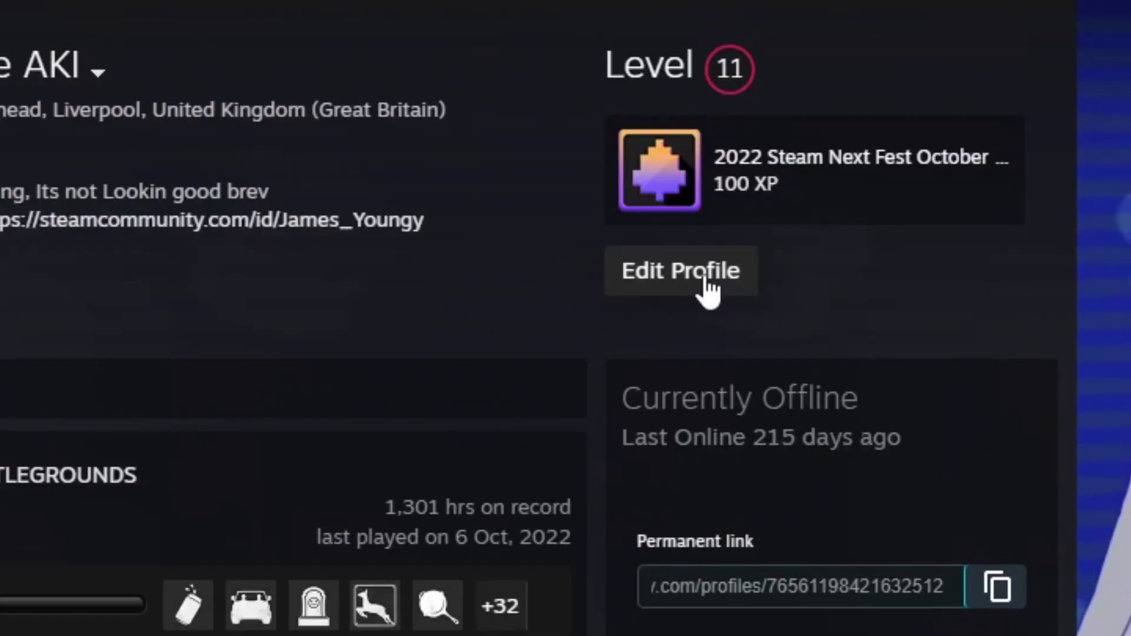
pyautogui.click(706, 217)
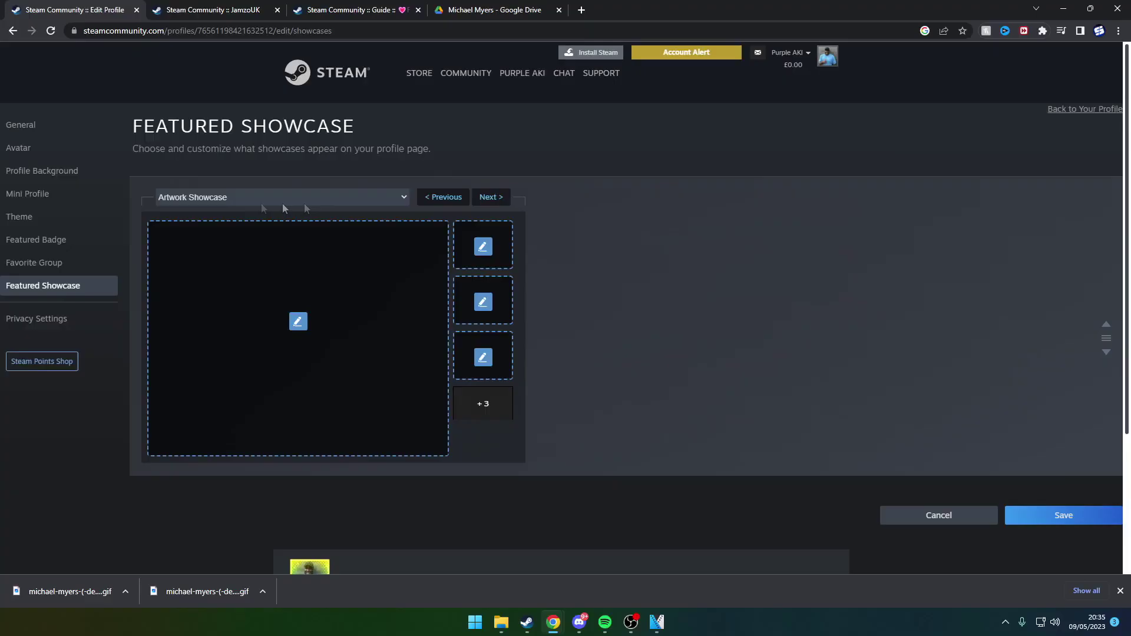
# - Feature the Myers artwork in the Artwork Showcase's main slot and the line artwork in the first small slot, and save the showcase
pyautogui.click(299, 322)
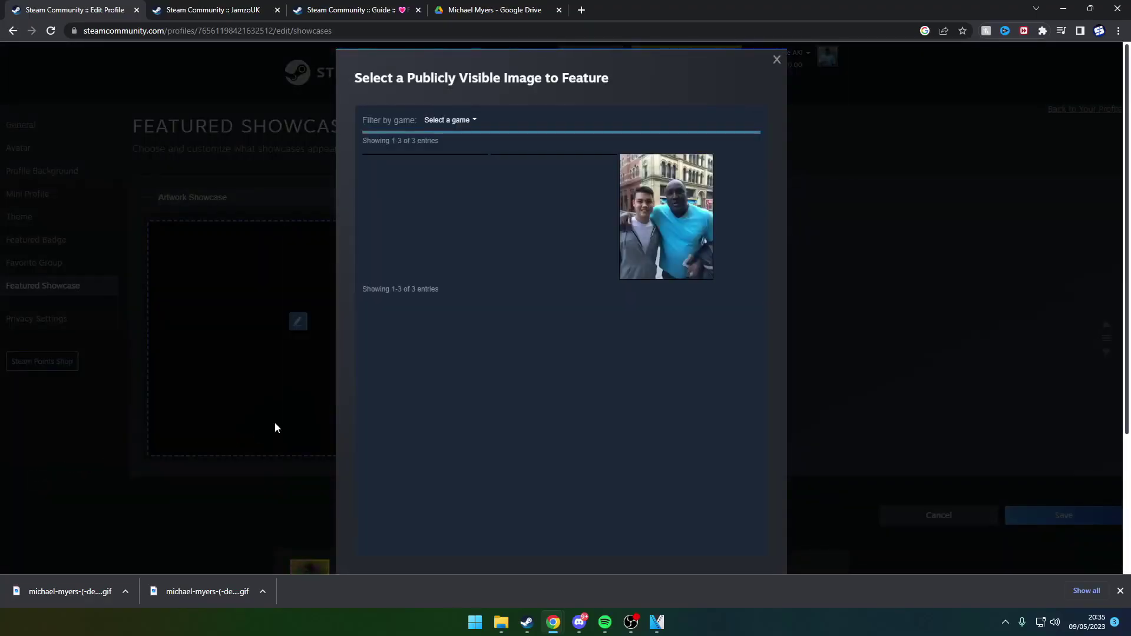
pyautogui.click(549, 161)
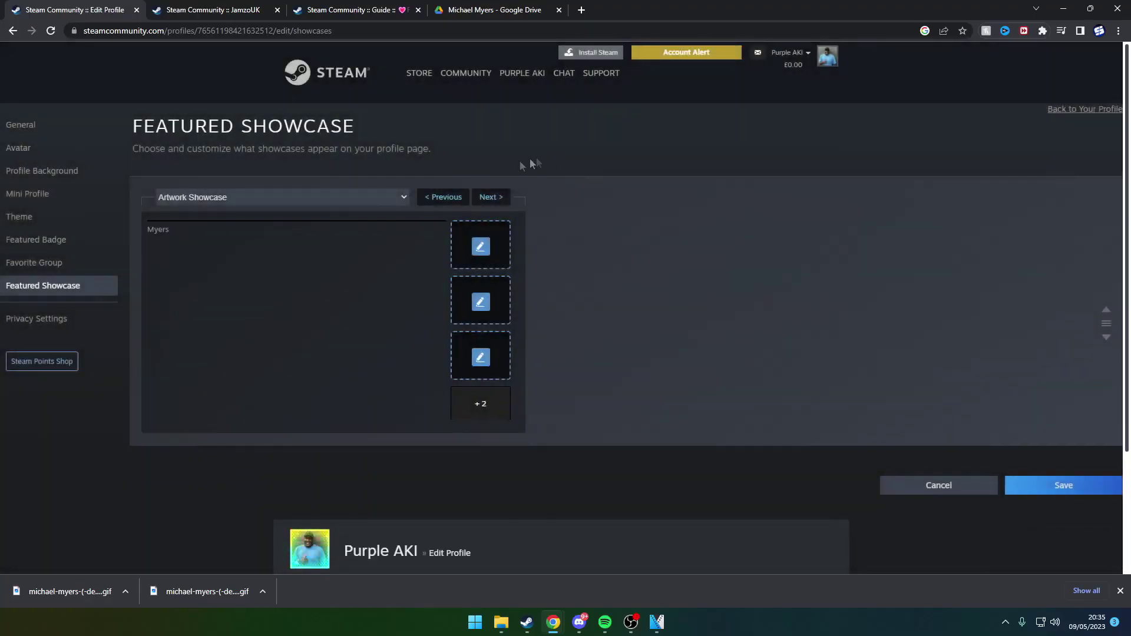
pyautogui.click(297, 231)
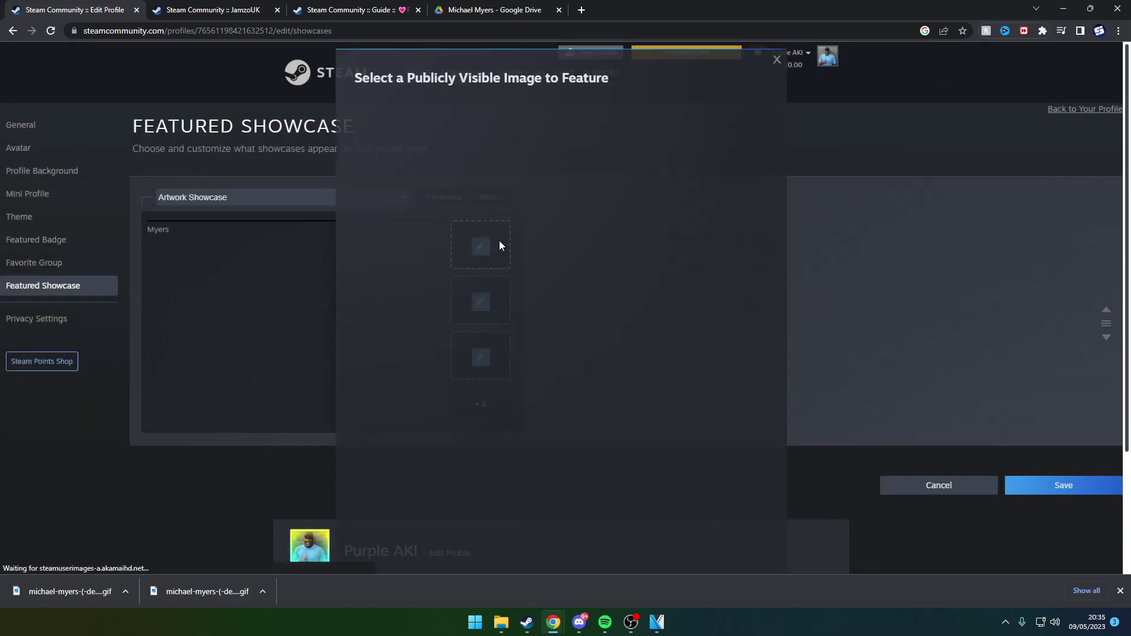
pyautogui.click(442, 156)
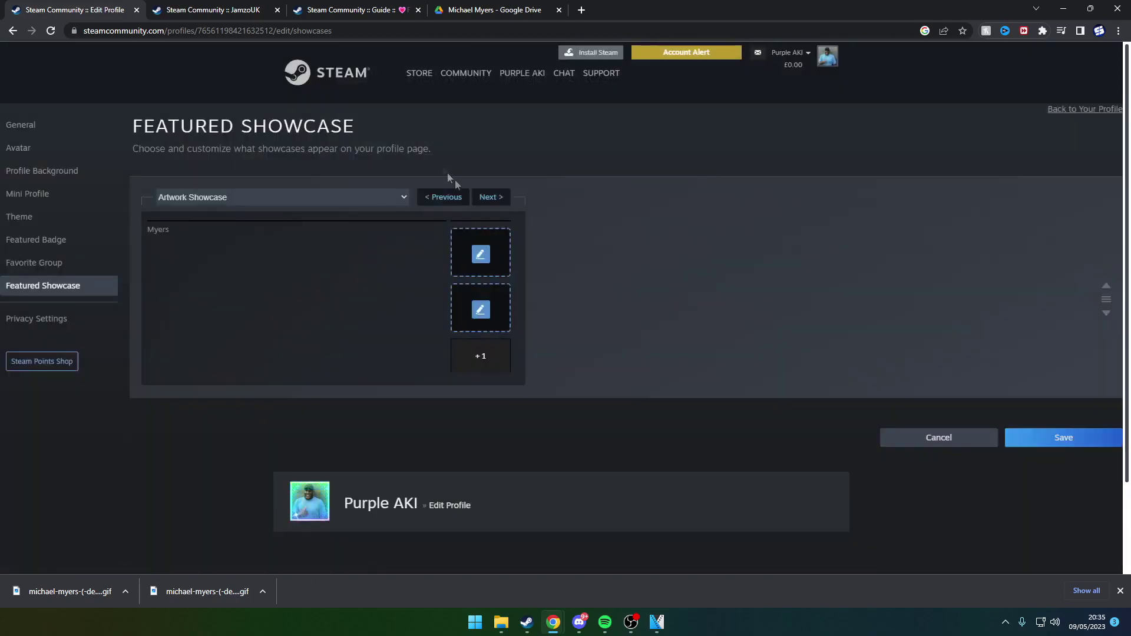
pyautogui.click(1066, 439)
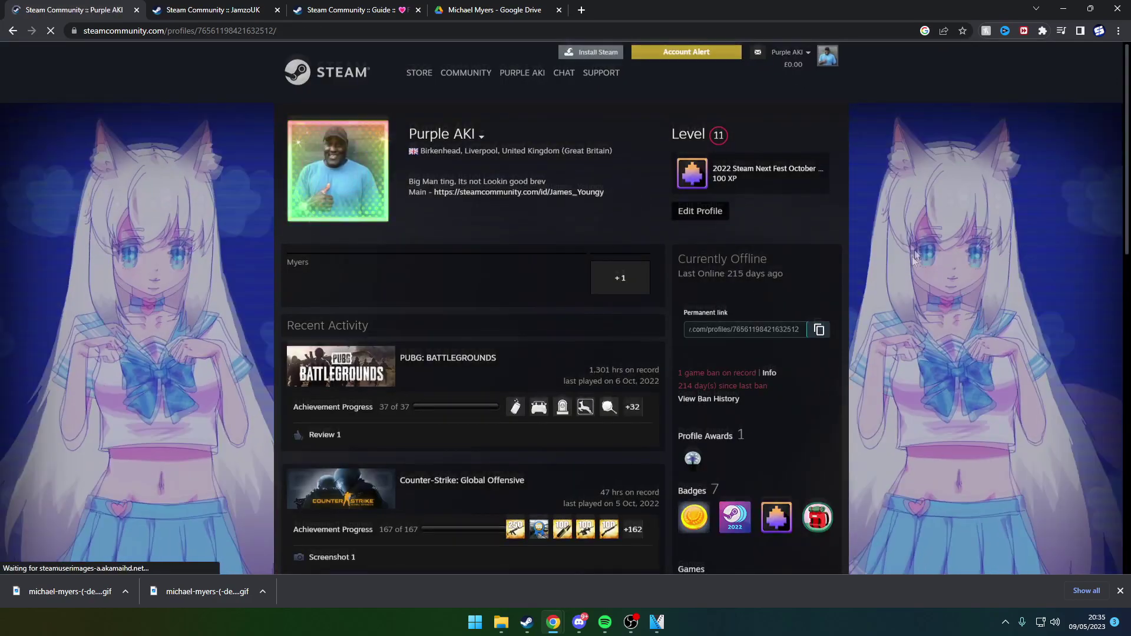
pyautogui.scroll(-2, 914, 253)
pyautogui.scroll(2, 914, 249)
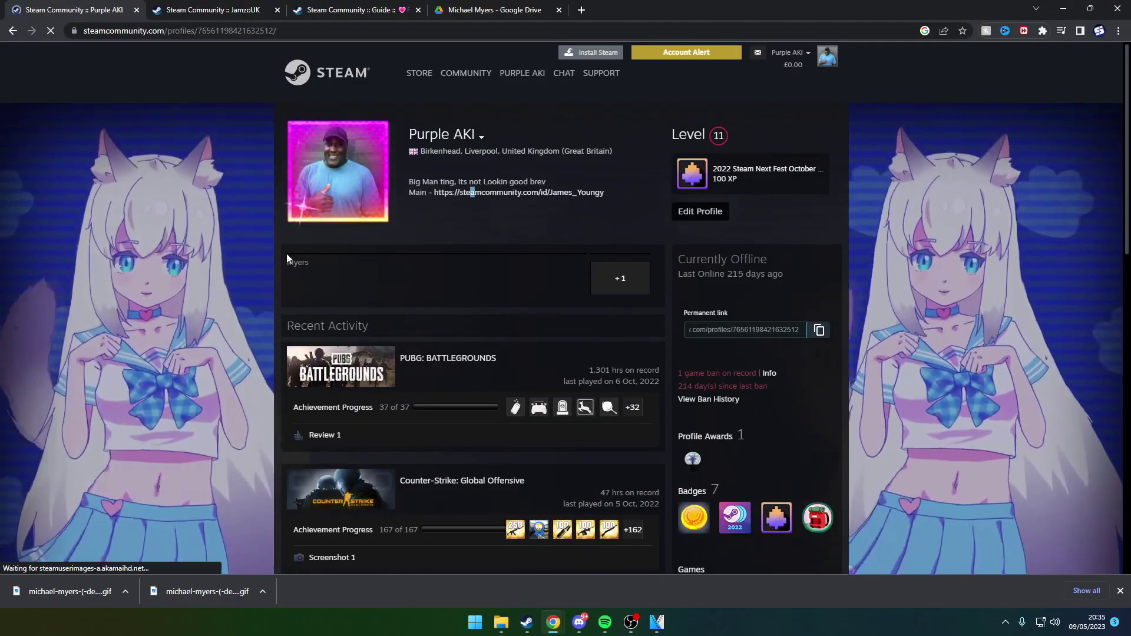
pyautogui.scroll(-2, 920, 306)
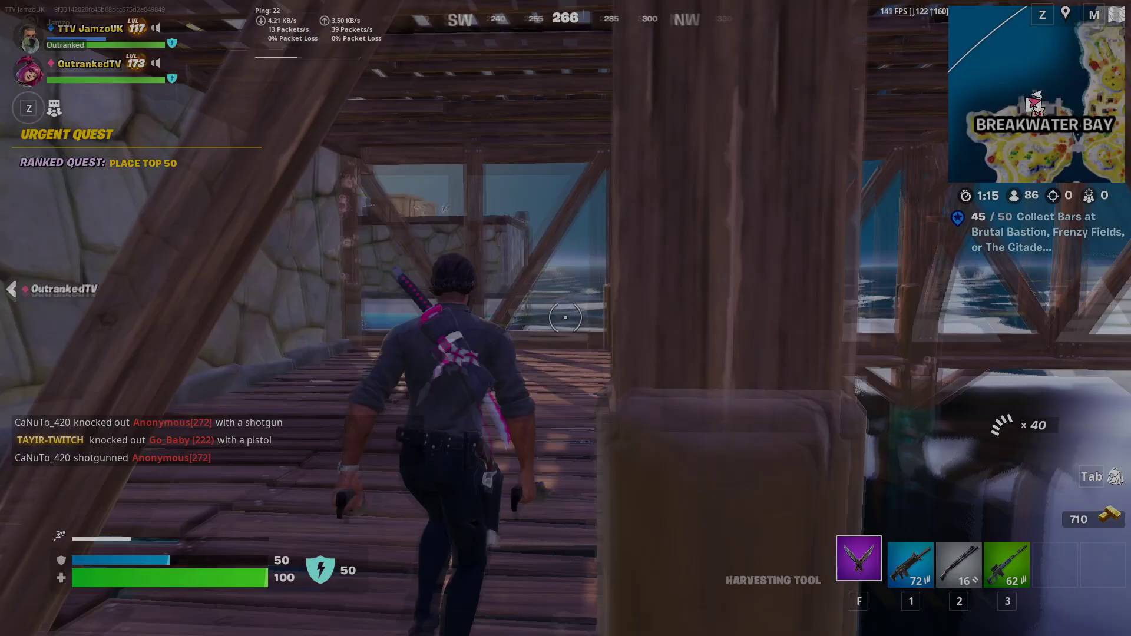
pyautogui.press('w')
pyautogui.press('w')
pyautogui.press('w')
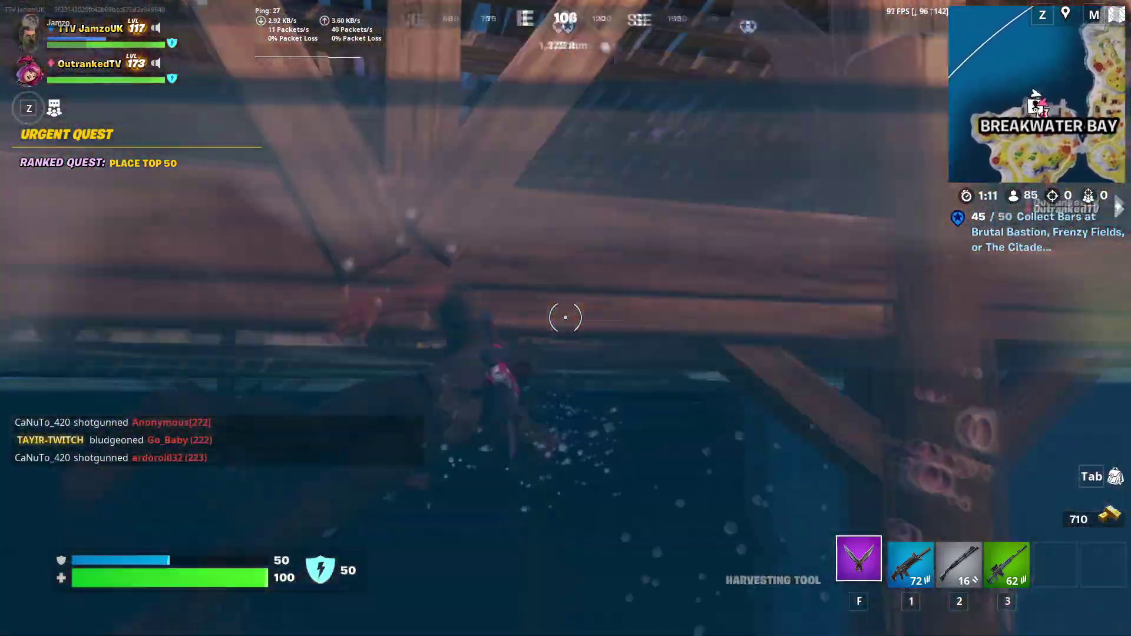
pyautogui.press('w')
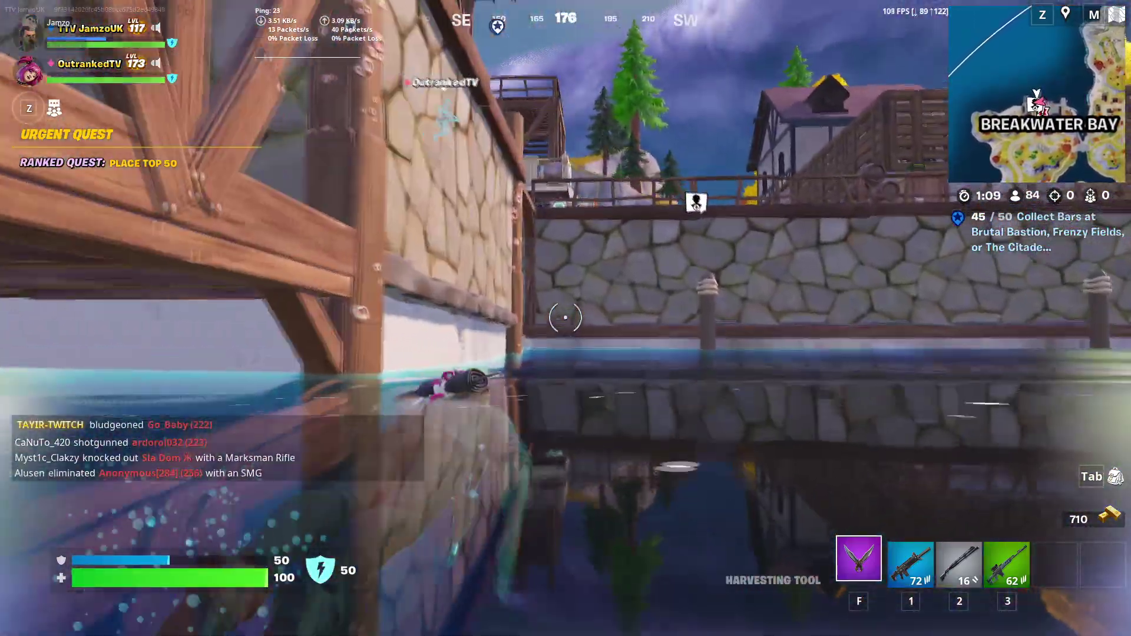
pyautogui.press('w')
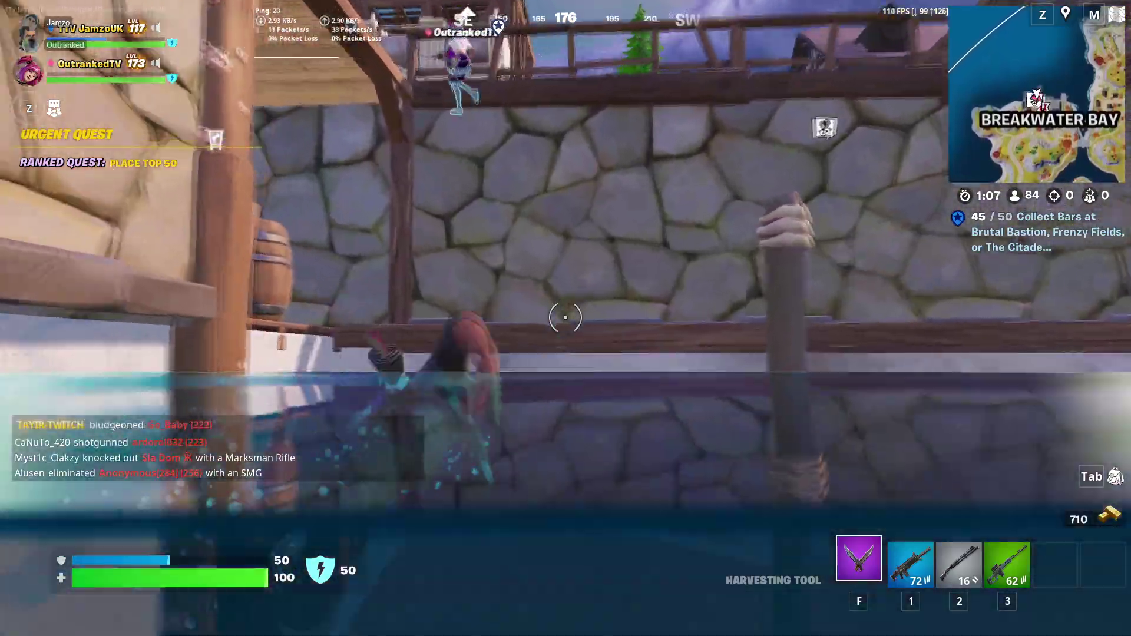
pyautogui.press('w')
pyautogui.press('space')
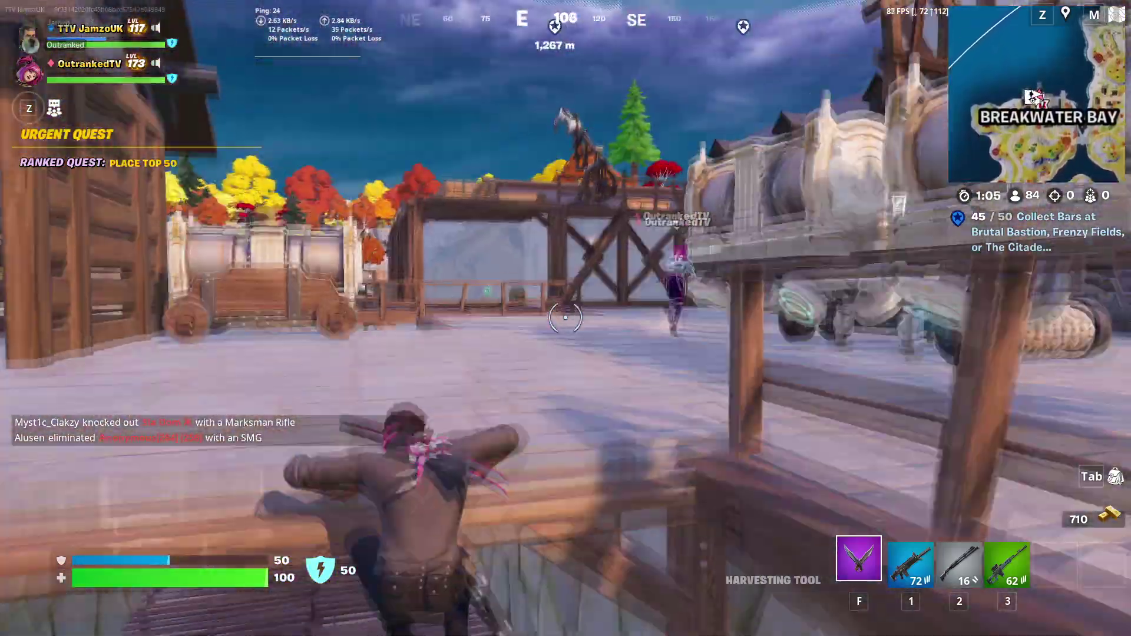
pyautogui.press('shift')
pyautogui.press('w')
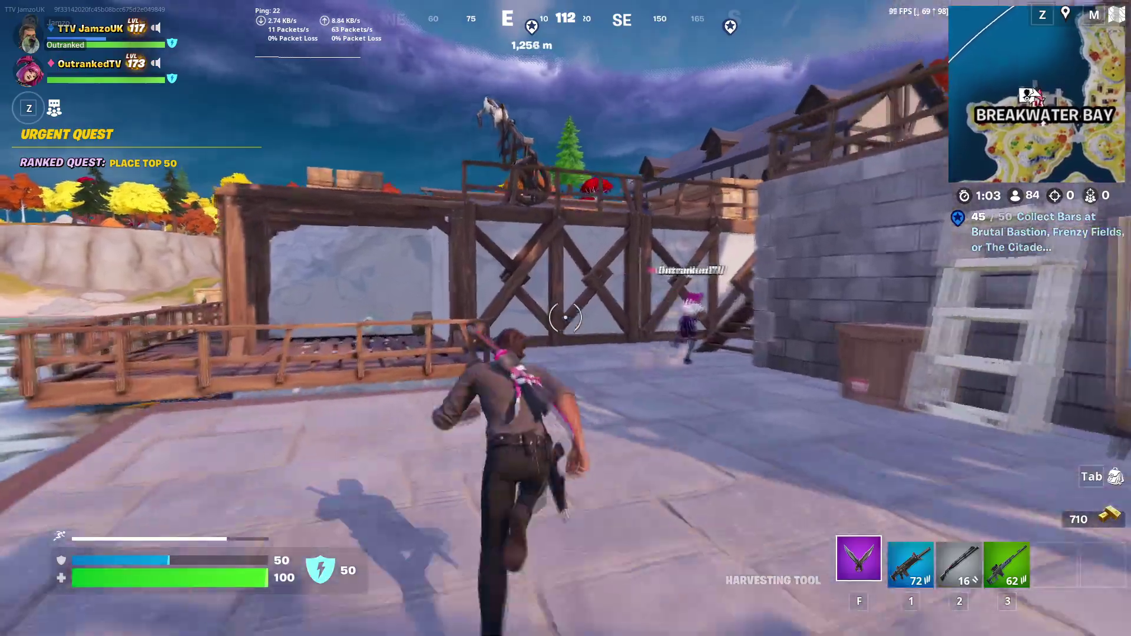
pyautogui.press('w')
pyautogui.press('e')
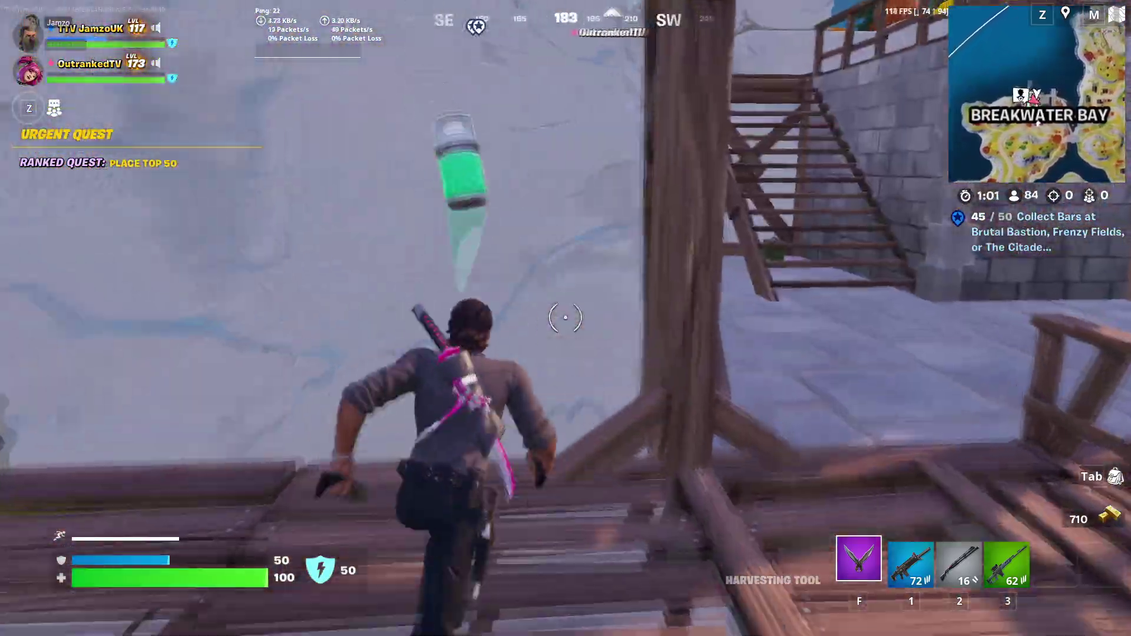
pyautogui.press('3')
pyautogui.press('2')
pyautogui.press('w')
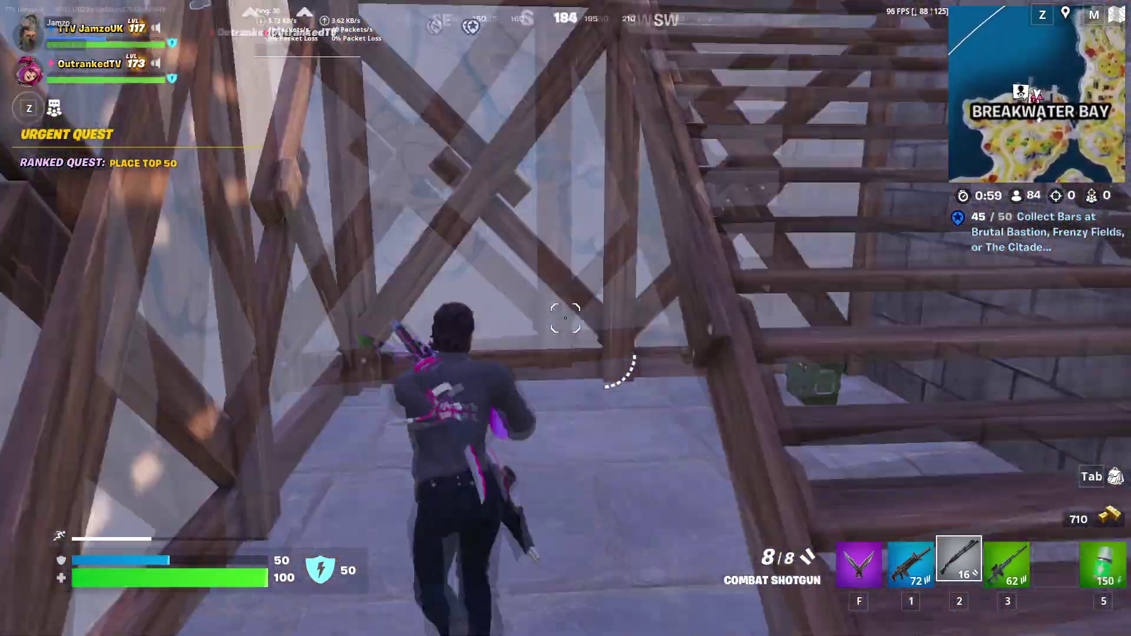
pyautogui.press('e')
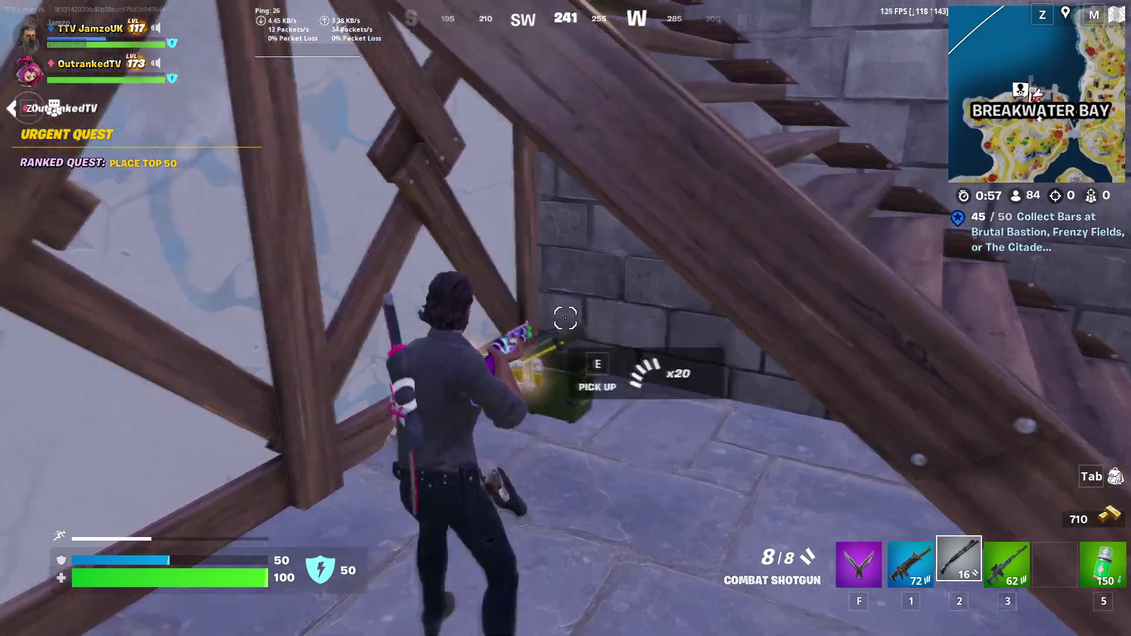
pyautogui.press('w')
pyautogui.press('w')
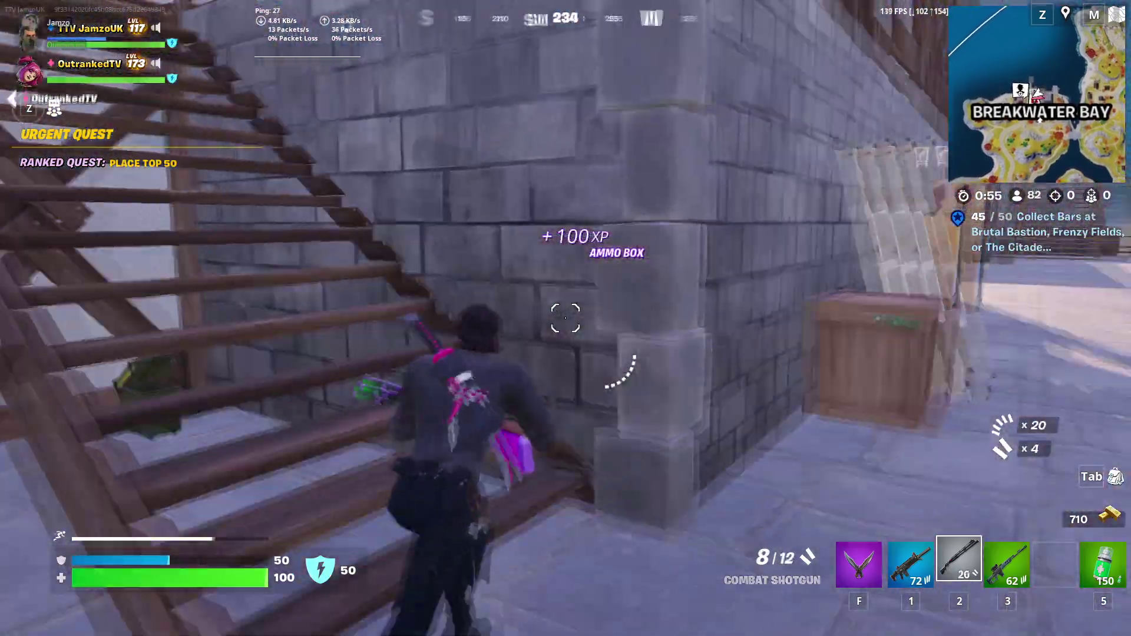
pyautogui.press('shift')
pyautogui.press('w')
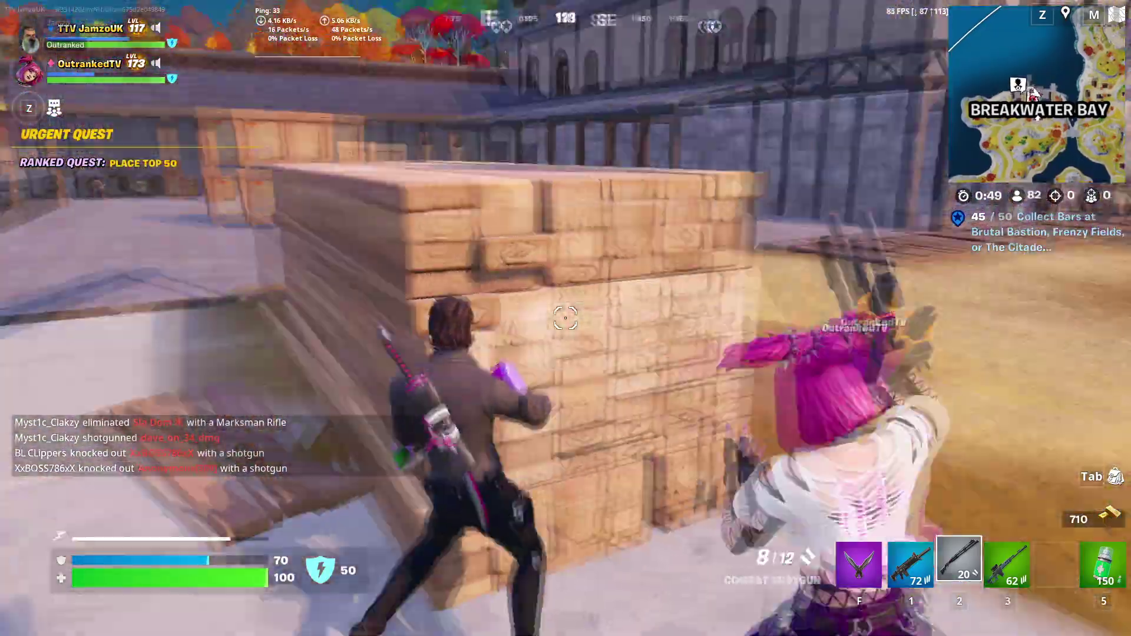
pyautogui.press('d')
pyautogui.press('d')
pyautogui.press('space')
pyautogui.press('a')
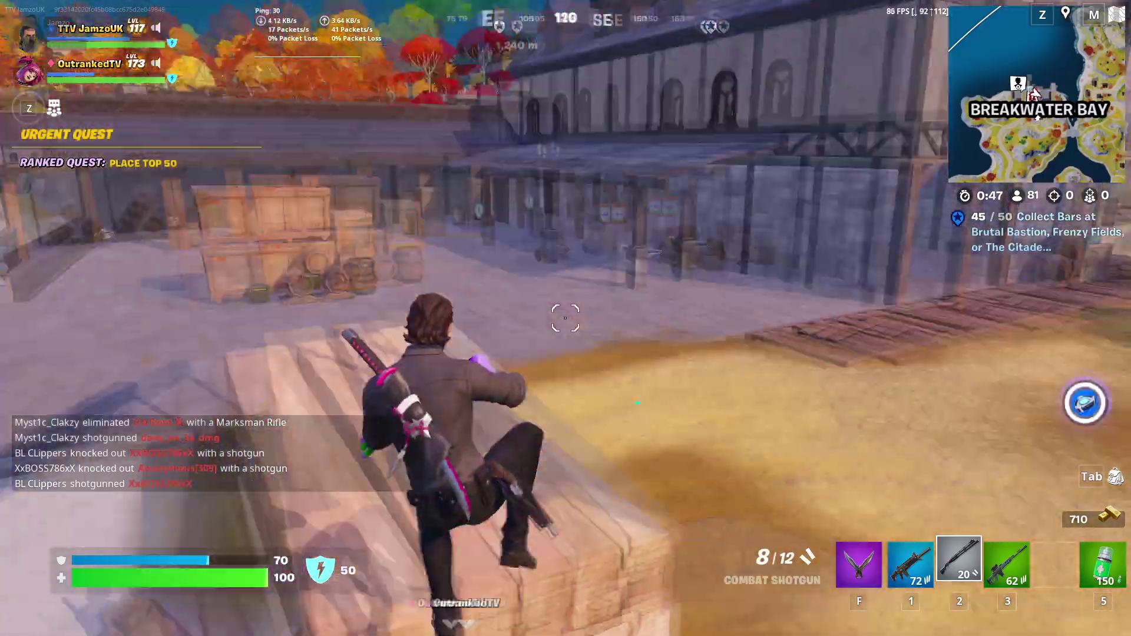
pyautogui.press('a')
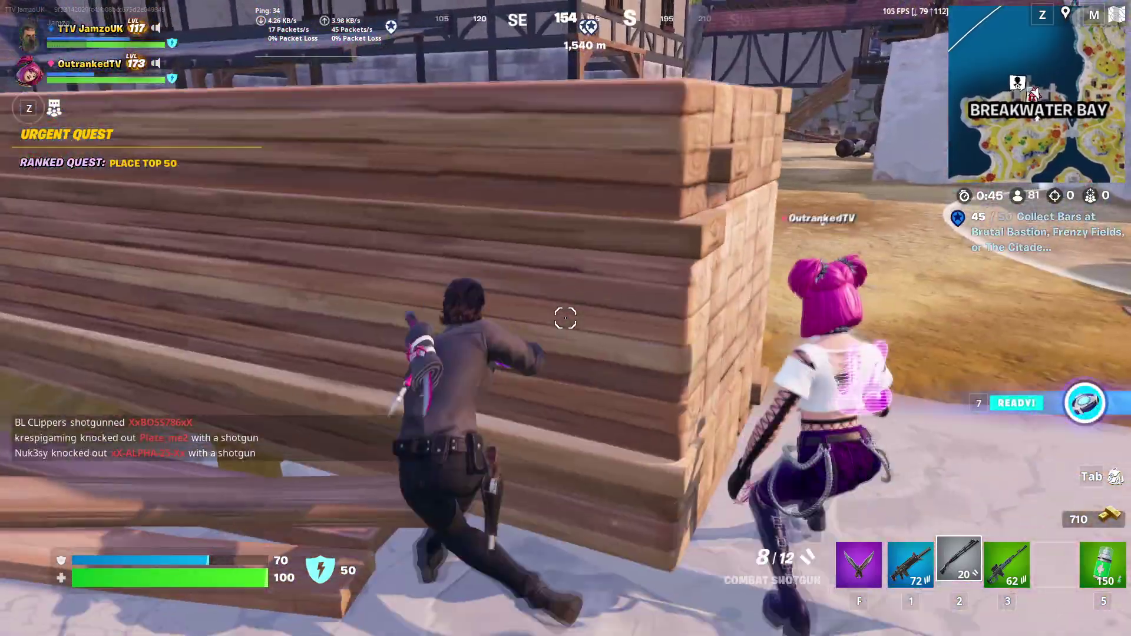
pyautogui.press('b')
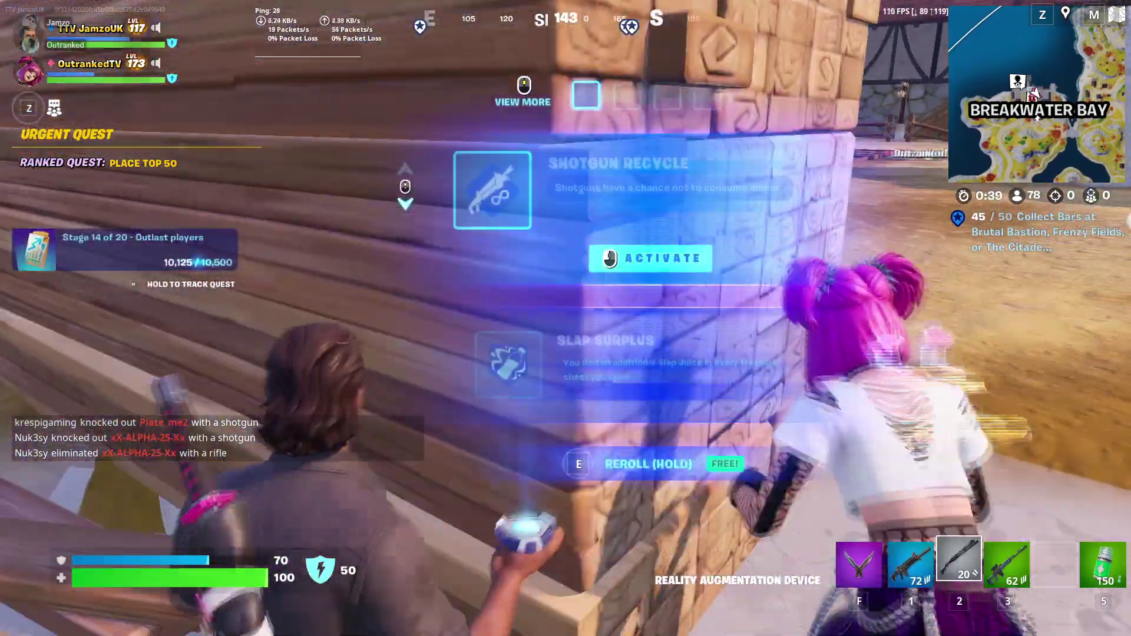
pyautogui.scroll(-1, 566, 319)
pyautogui.scroll(1, 565, 318)
pyautogui.click(566, 318)
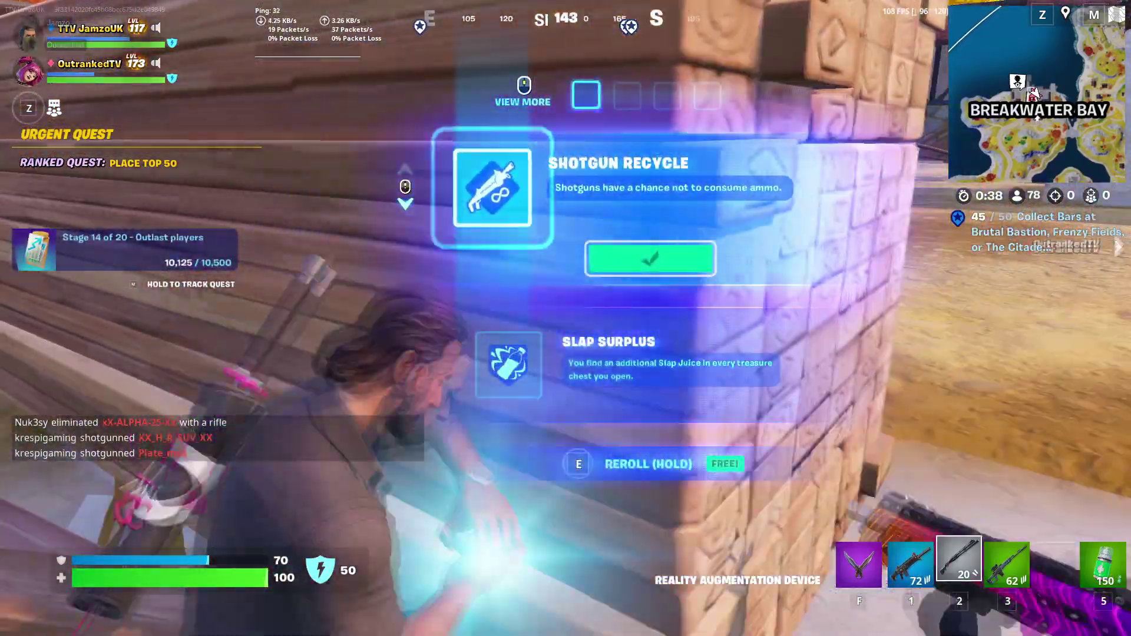
pyautogui.press('a')
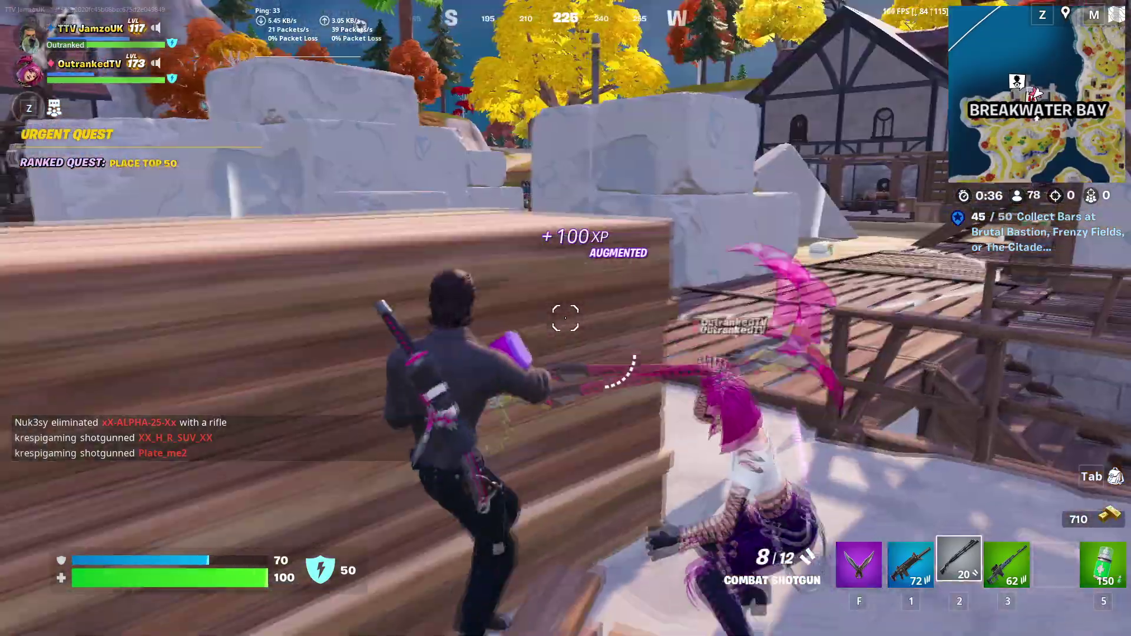
pyautogui.press('w')
pyautogui.press('space')
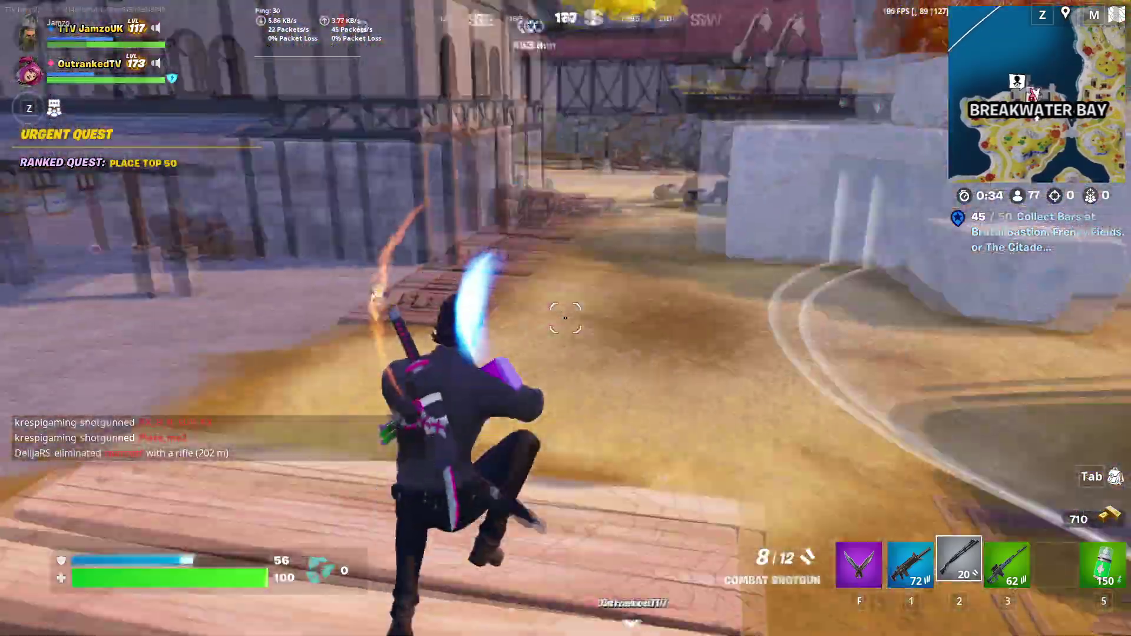
pyautogui.press('f')
pyautogui.press('1')
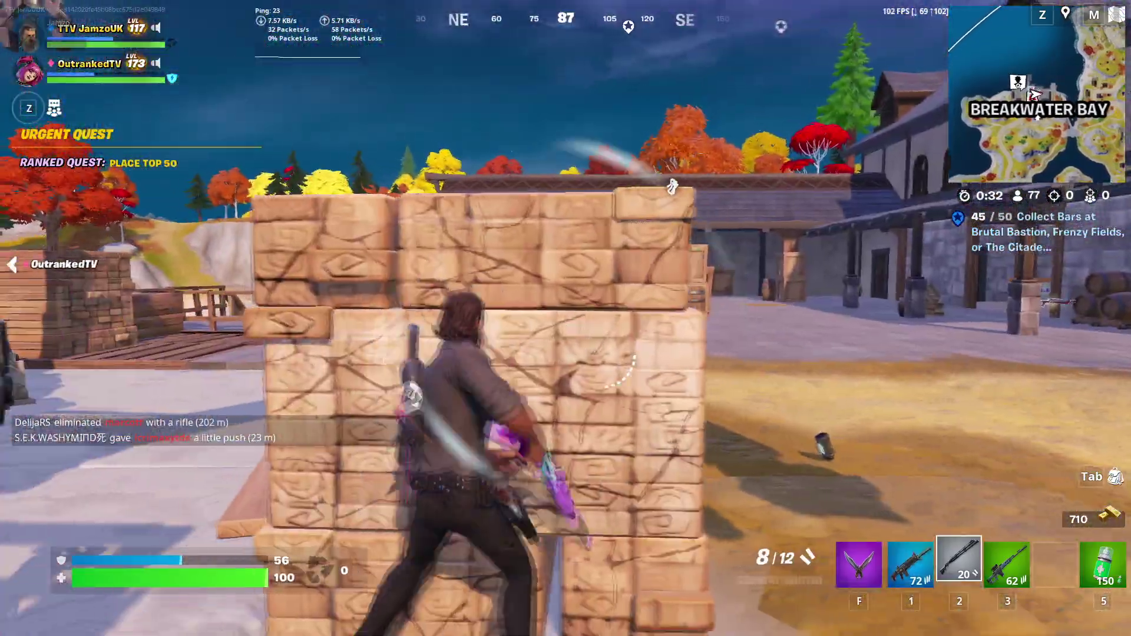
pyautogui.press('3')
pyautogui.press('w')
pyautogui.press('space')
pyautogui.press('shift')
pyautogui.press('2')
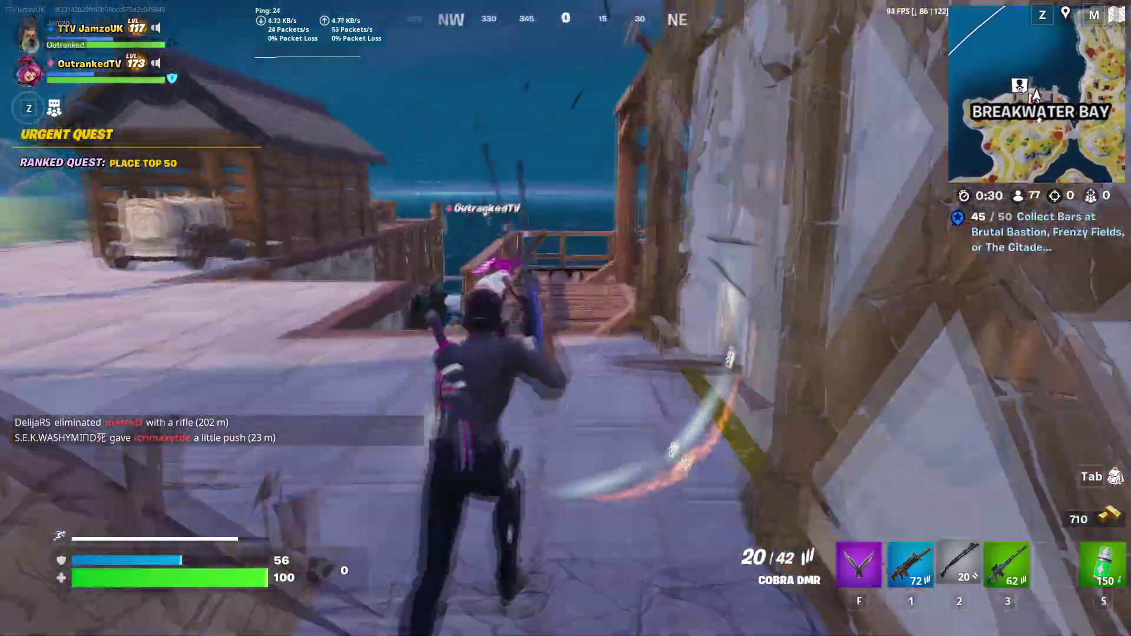
pyautogui.press('1')
pyautogui.press('w')
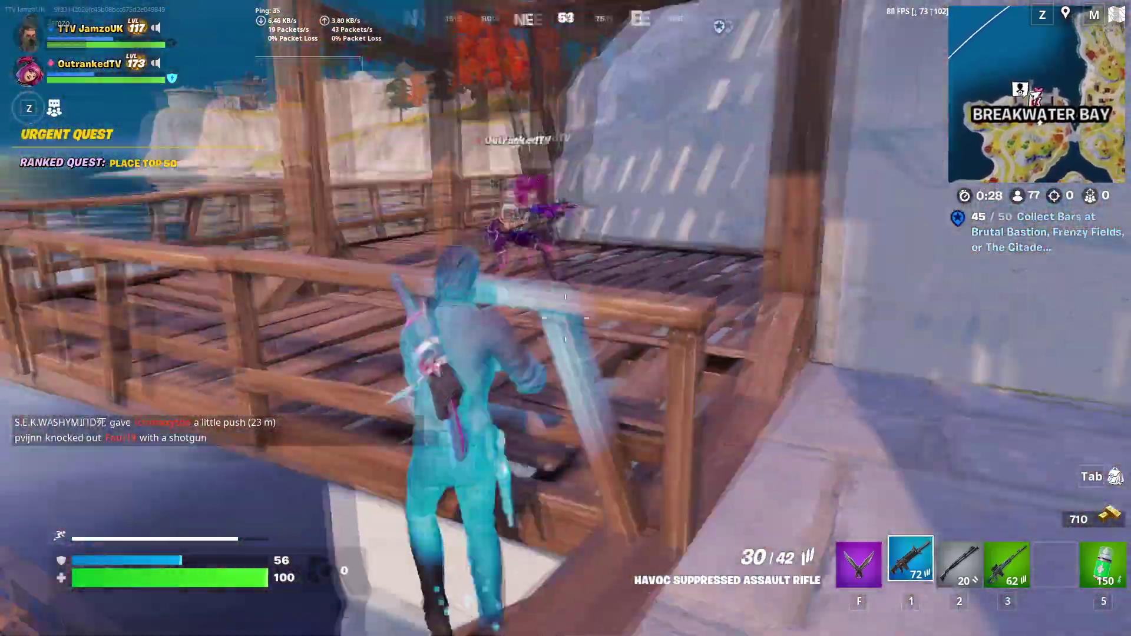
pyautogui.press('w')
pyautogui.press('2')
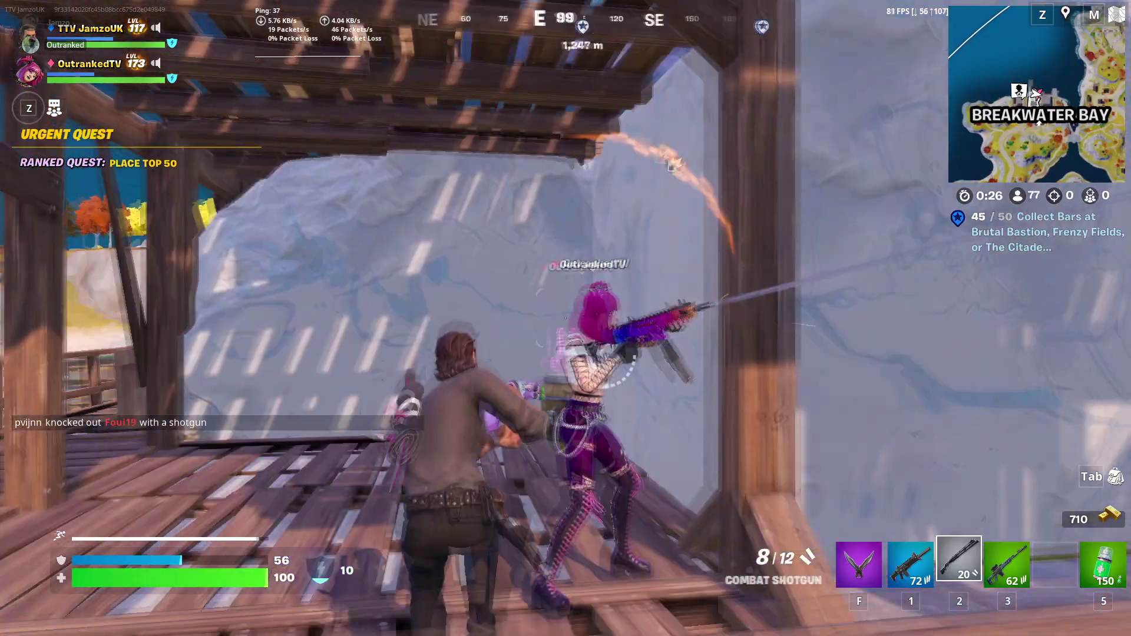